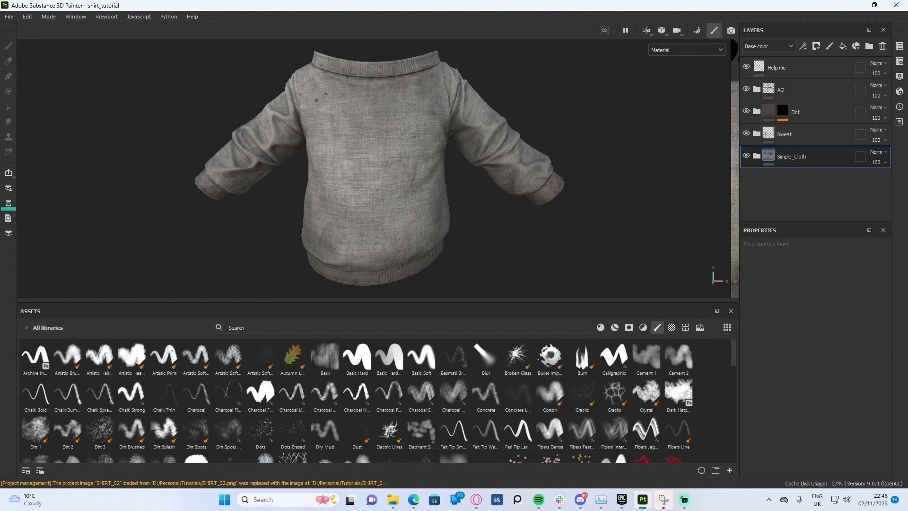
- Compare the SHIRT_01 and SHIRT_02 images in the Dan's EPIC Tshirt folder by viewing them alternately
key(super+e)
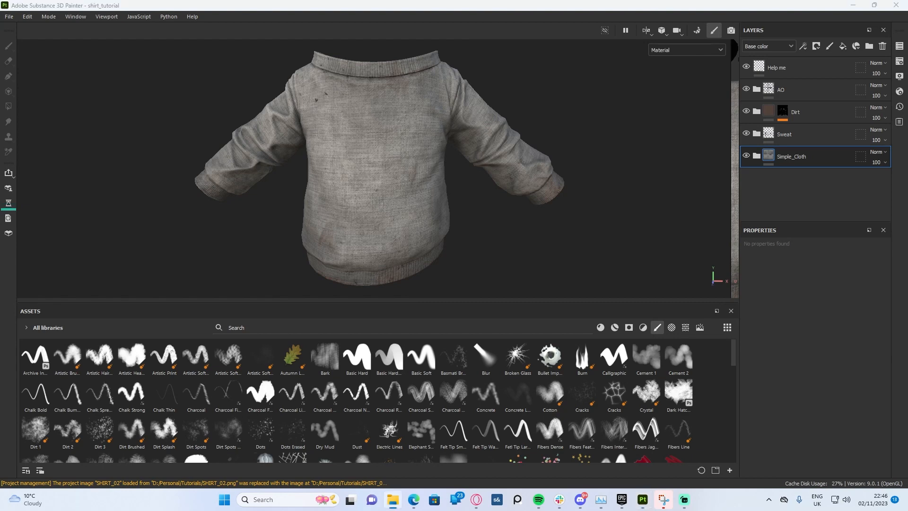
drag(781, 130, 365, 95)
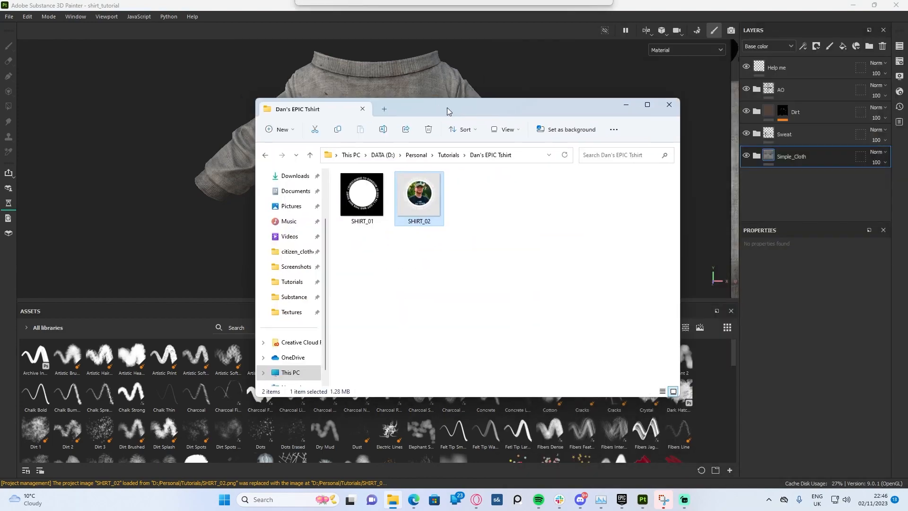
double_click(417, 194)
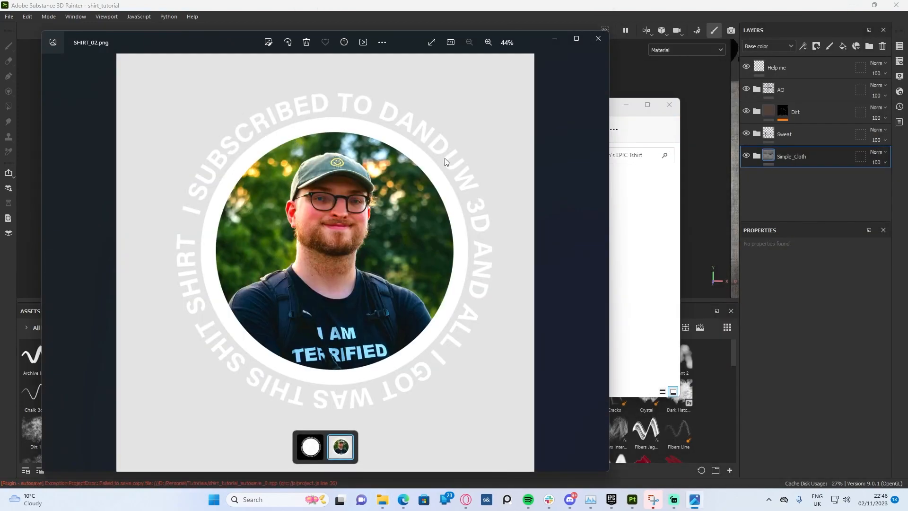
key(Escape)
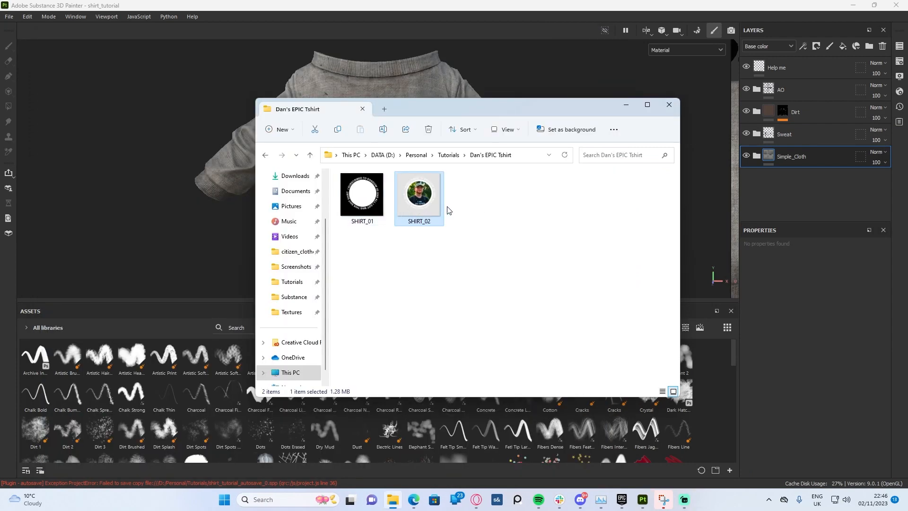
double_click(419, 208)
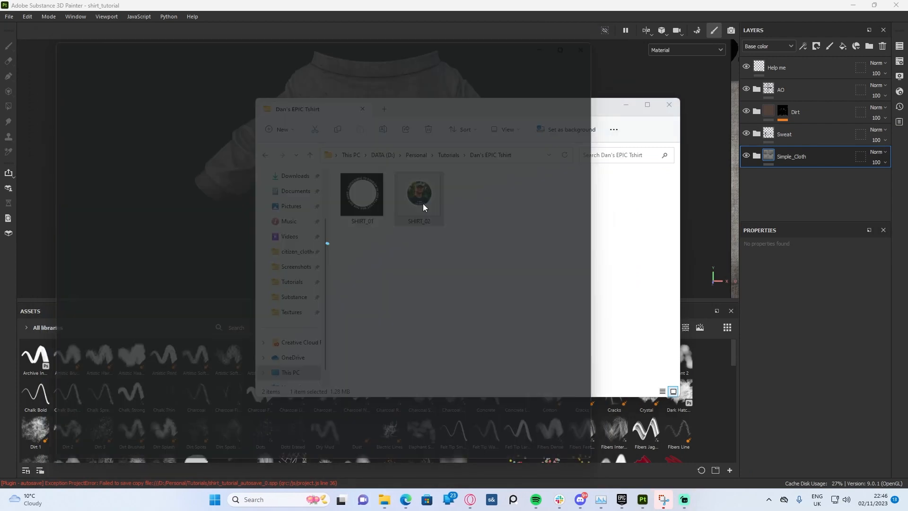
key(Left)
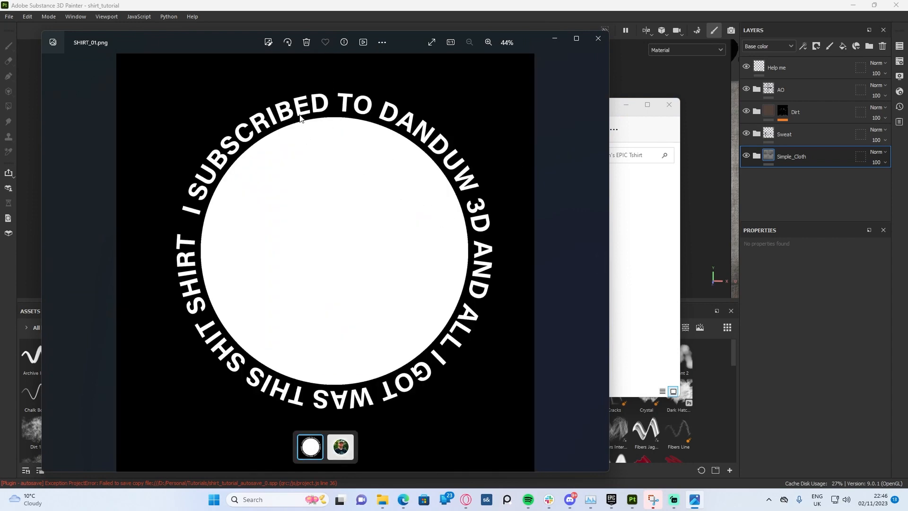
key(Right)
key(Left)
key(Right)
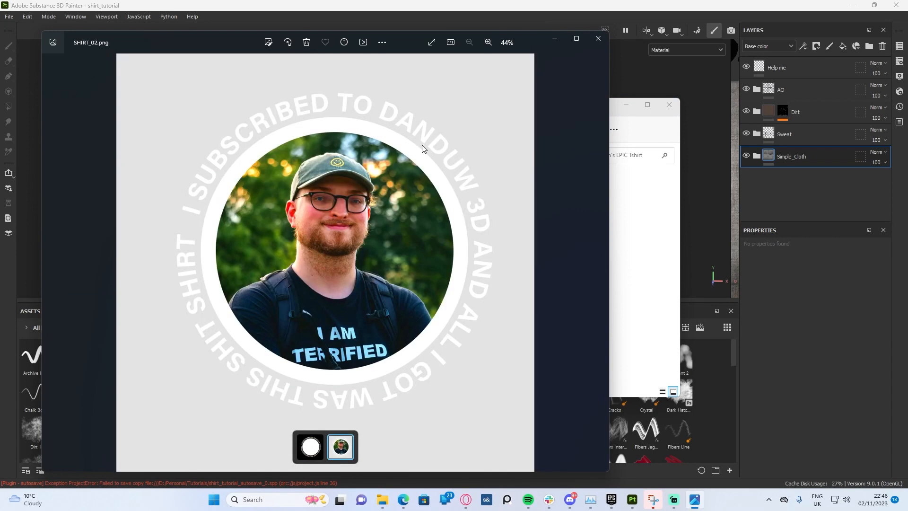
key(Left)
key(Right)
key(Left)
key(Right)
key(Left)
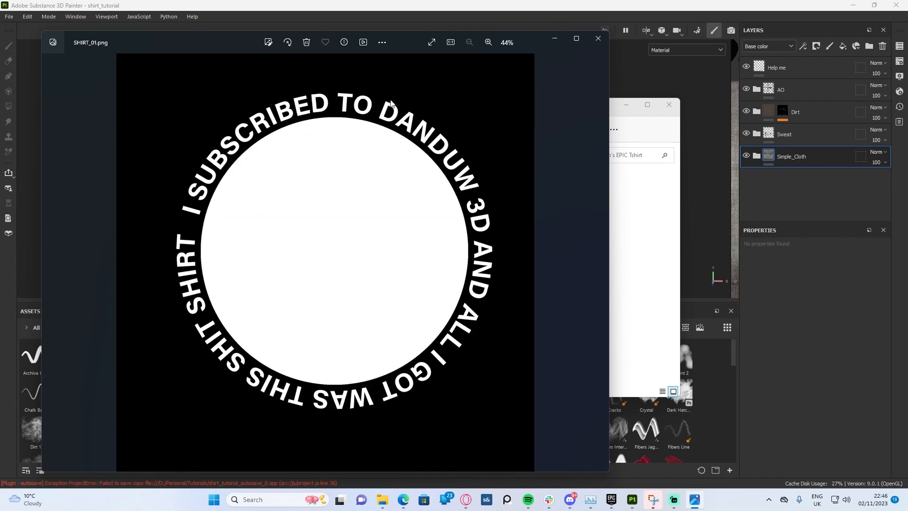
click(597, 38)
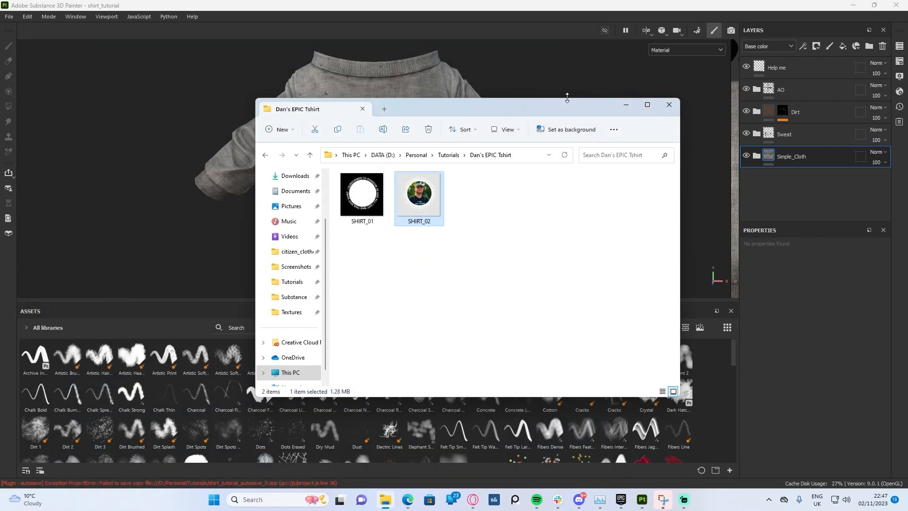
- Import SHIRT_01.png and SHIRT_02.png as textures into the project 'shirt_tutorial'
drag(562, 106, 624, 99)
mouse_move(549, 238)
mouse_down()
mouse_move(425, 180)
mouse_move(244, 424)
mouse_move(259, 339)
mouse_up()
click(323, 319)
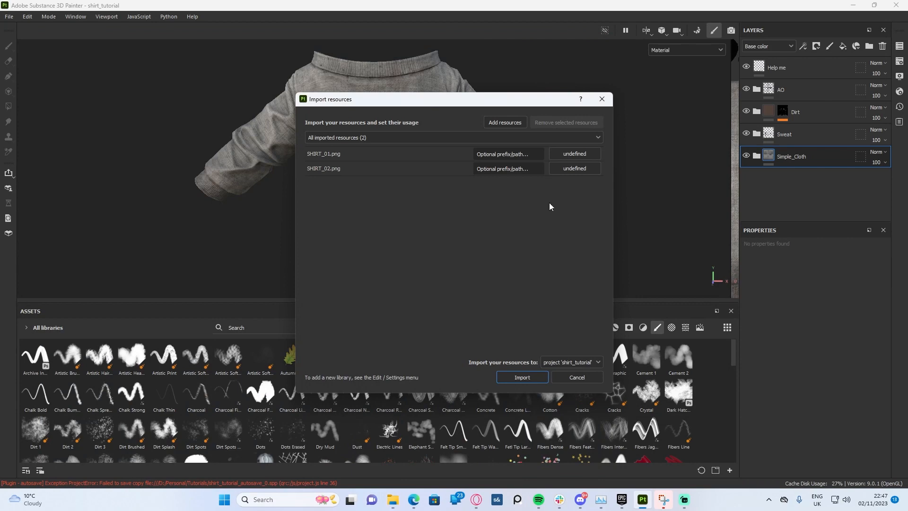
click(570, 153)
click(601, 185)
click(558, 363)
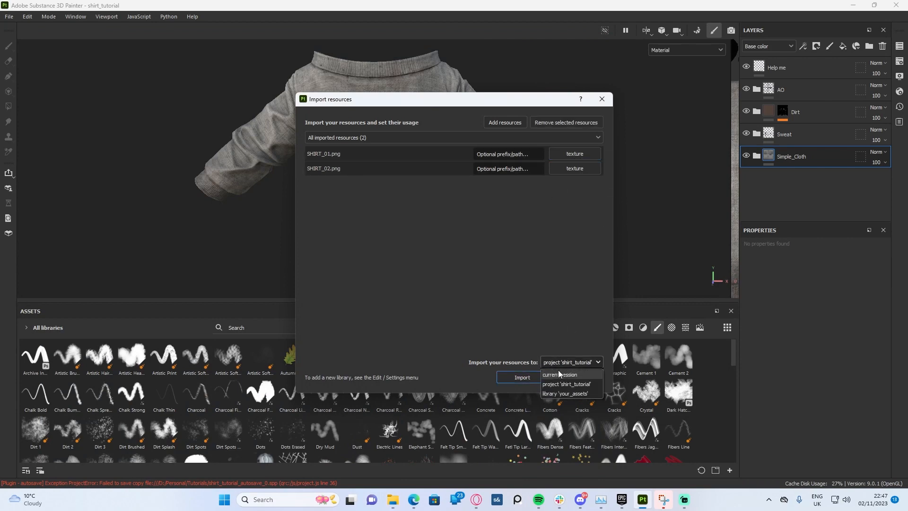
click(566, 383)
click(523, 377)
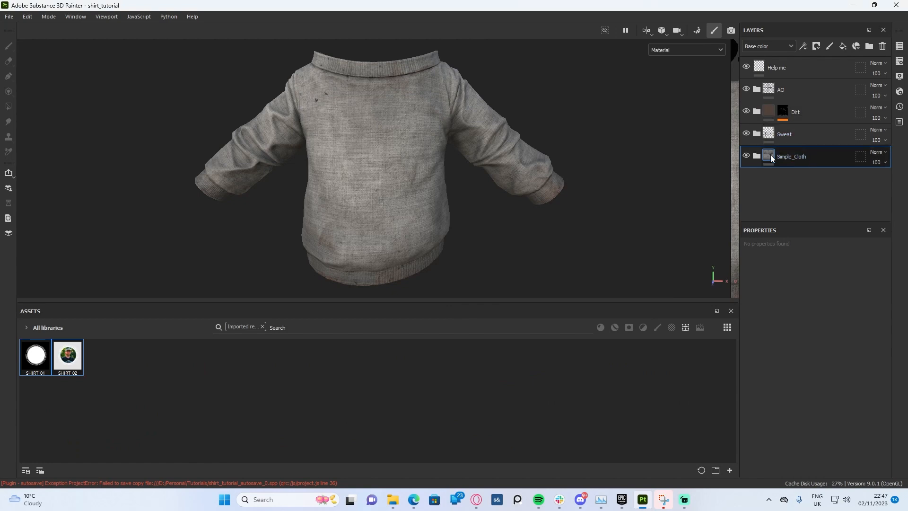
- Add a fill layer above Simple_Cloth inside a new folder named "Design :3"
click(843, 46)
click(870, 46)
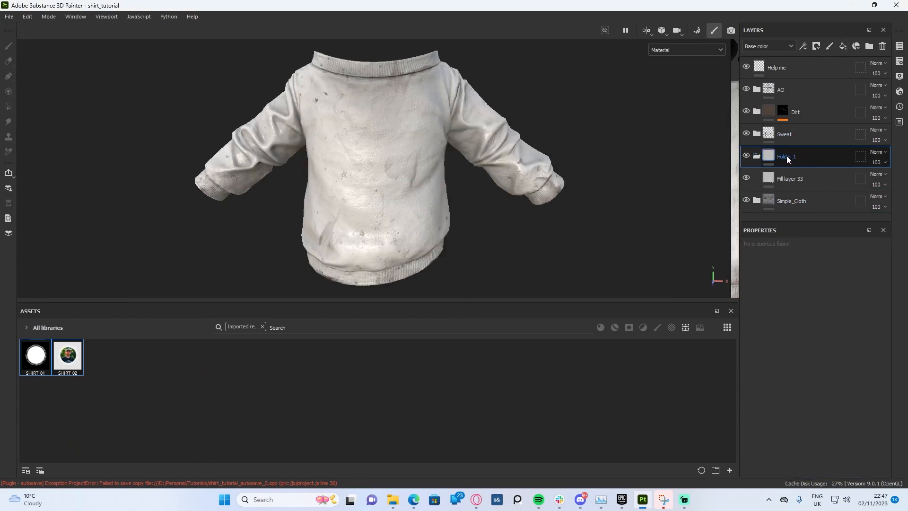
text(Design :)
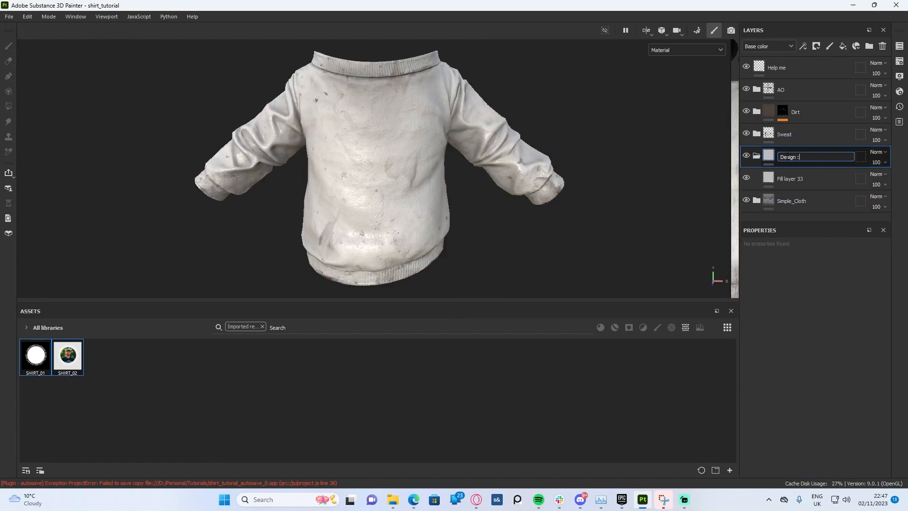
text(3)
key(Return)
- Limit the new fill layer to the color channel and assign SHIRT_02 as its base color
click(779, 178)
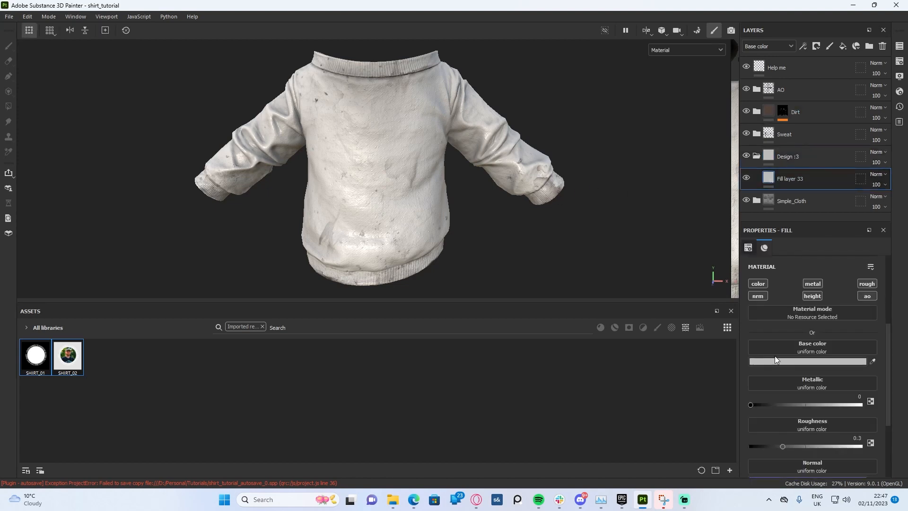
click(753, 284)
drag(83, 364, 770, 361)
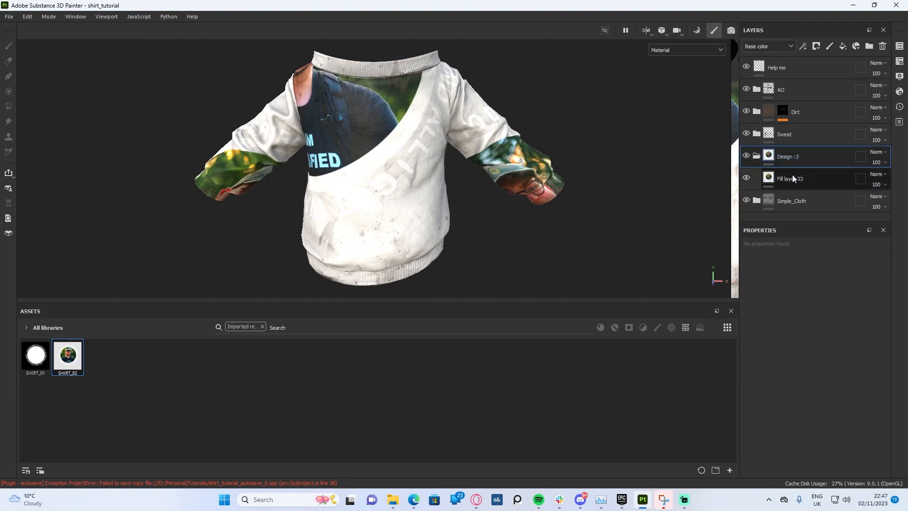
- Show the 3D and 2D views together and fit the SHIRT_02 fill over the lower shirt panel at about 2.11 tiling
key(F1)
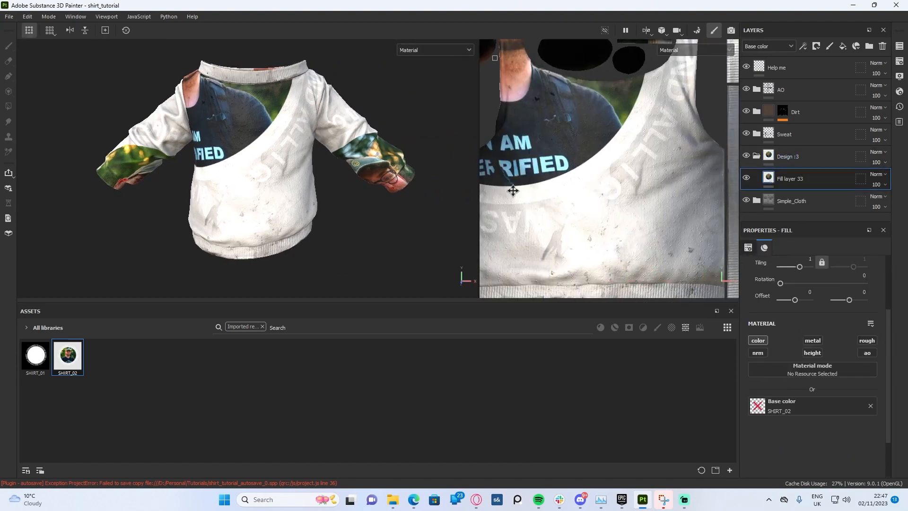
drag(609, 183, 633, 202)
scroll(661, 157, down, 2)
drag(726, 156, 680, 206)
scroll(833, 319, up, 3)
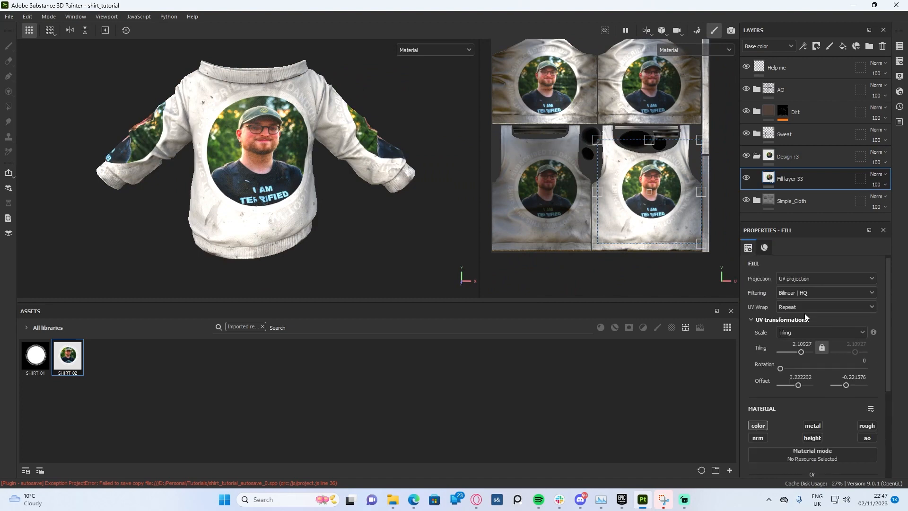
- Set the fill's UV wrap to None and shrink the image onto the chest at about 2.6 tiling, offset about 0.188 and -0.236
click(801, 308)
click(791, 321)
scroll(672, 219, up, 2)
drag(657, 205, 648, 214)
scroll(199, 166, up, 3)
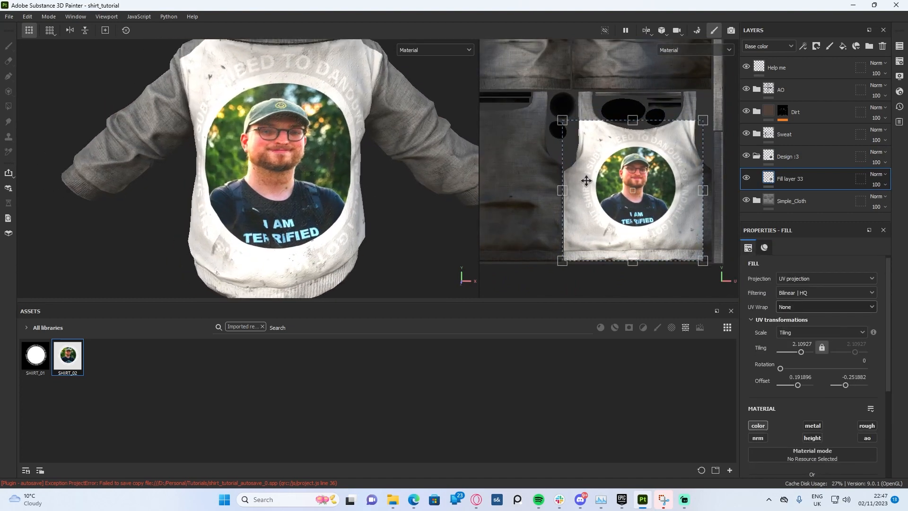
drag(562, 190, 617, 199)
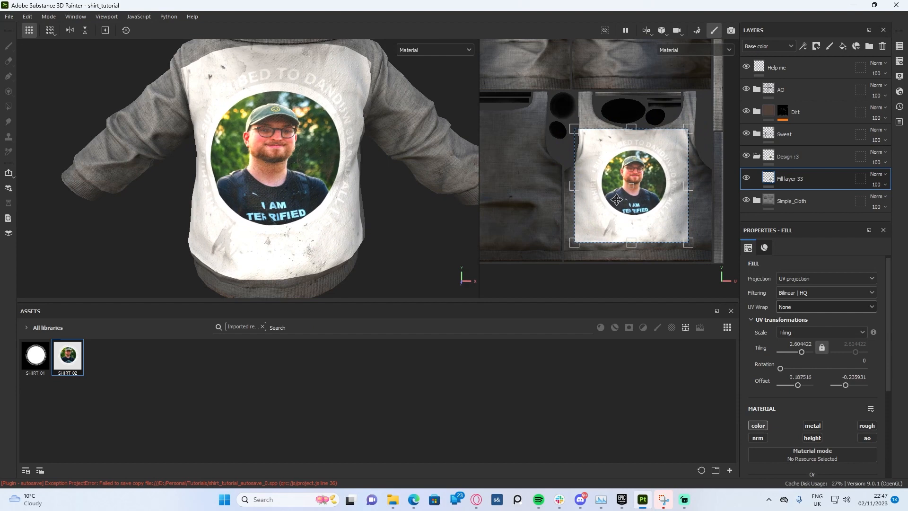
scroll(340, 114, up, 2)
scroll(341, 114, up, 2)
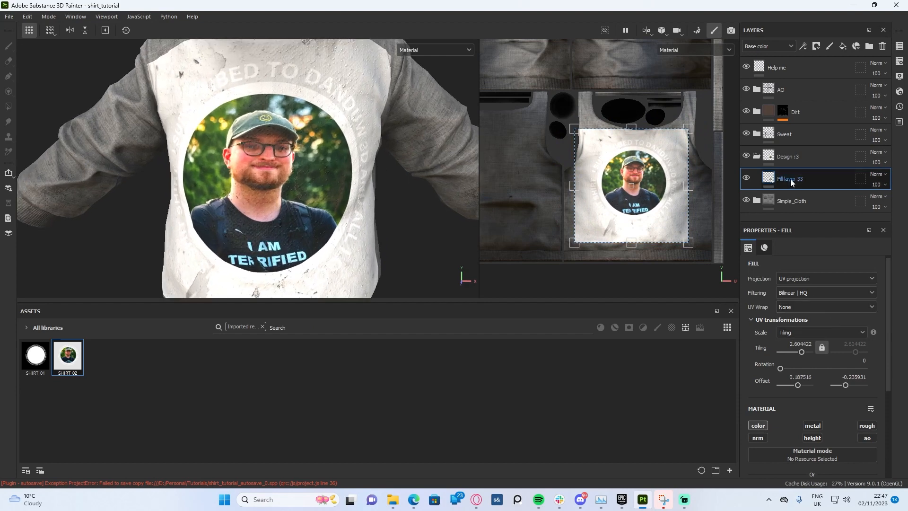
- Collapse the Design :3 folder and add a bitmap mask to it using SHIRT_01
click(757, 156)
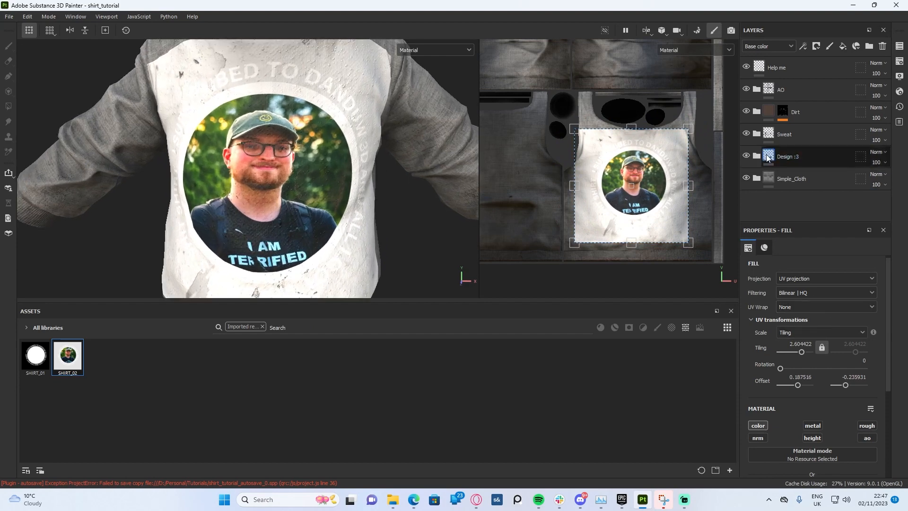
click(778, 157)
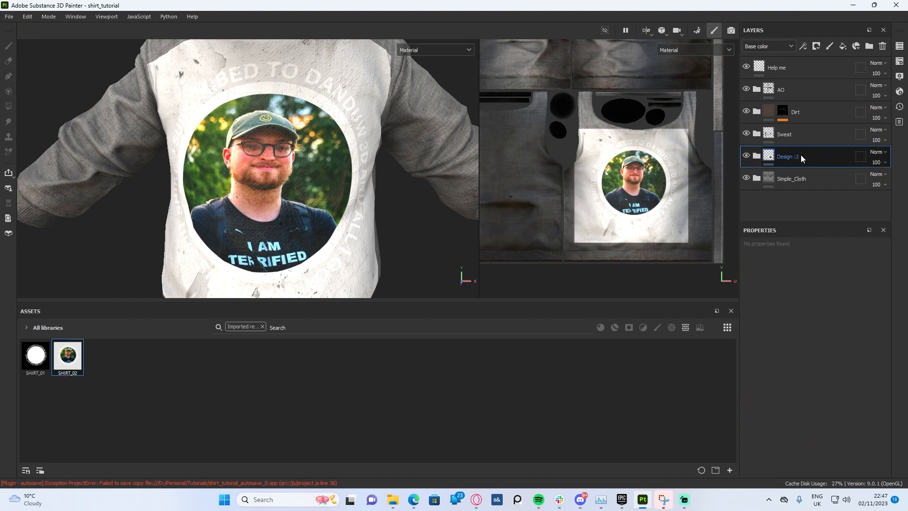
right_click(782, 160)
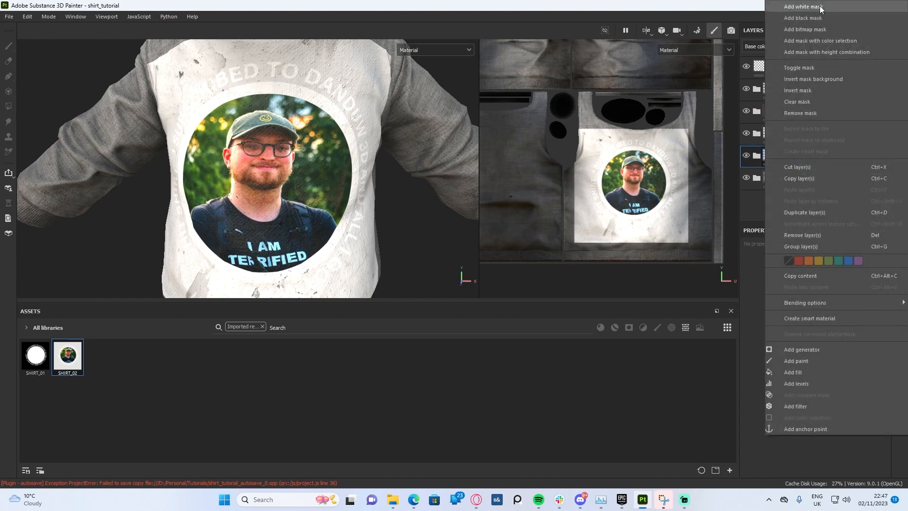
click(804, 29)
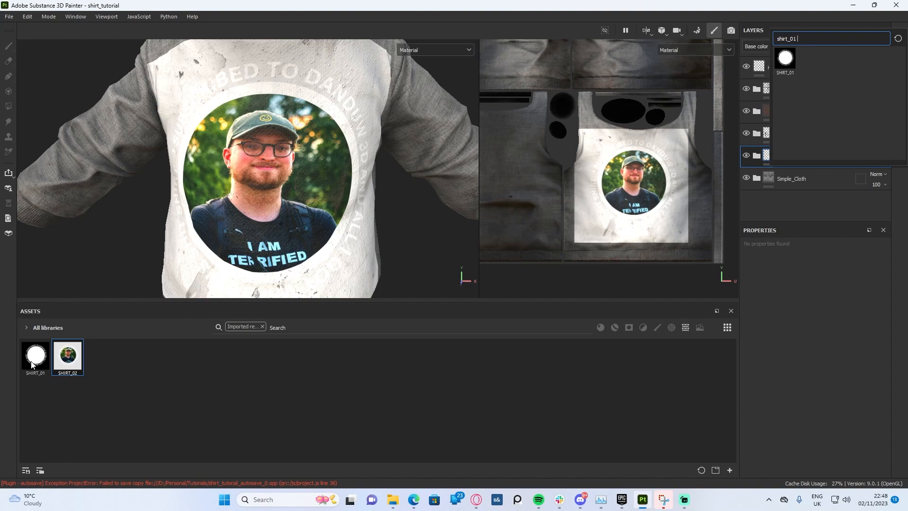
click(786, 66)
scroll(373, 146, down, 5)
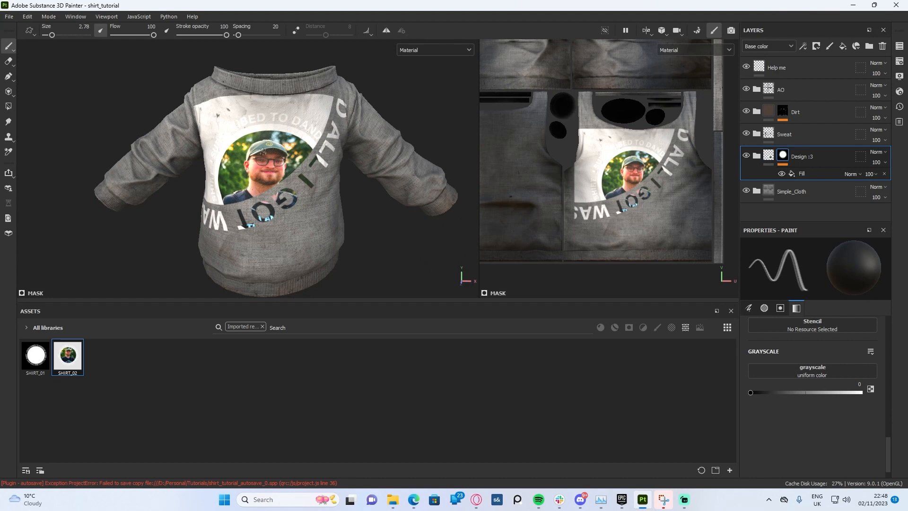
- Copy the design fill layer's tiling value of 2.604422 to the folder's mask fill
click(757, 156)
click(785, 195)
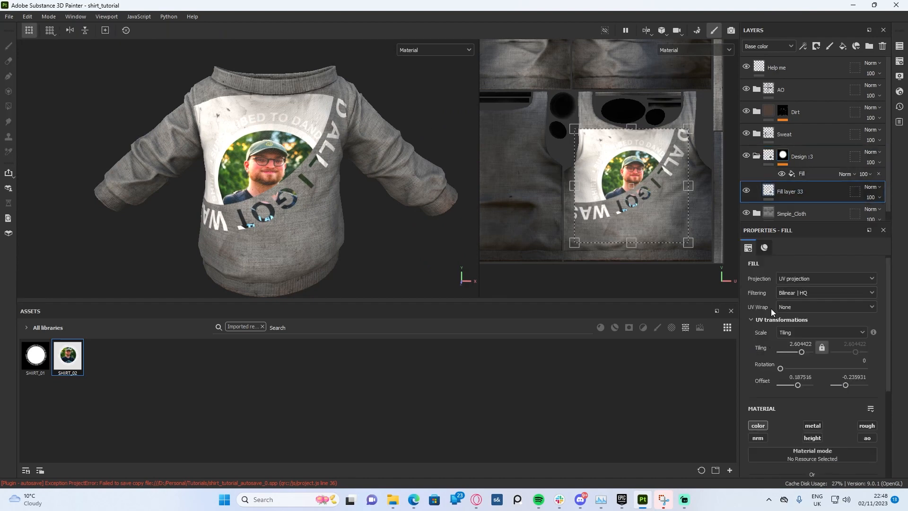
scroll(776, 318, down, 1)
scroll(385, 172, up, 3)
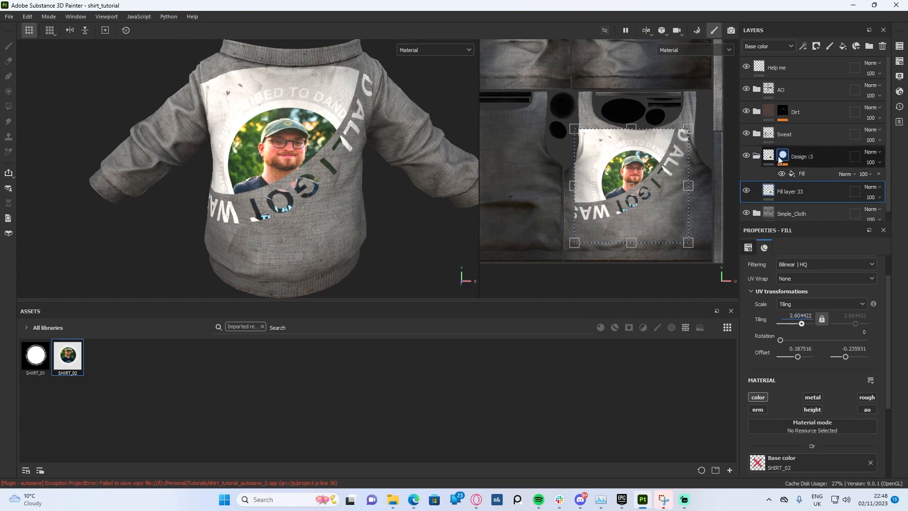
drag(790, 316, 813, 315)
key(ctrl+c)
click(804, 174)
click(810, 316)
key(ctrl+v)
key(Return)
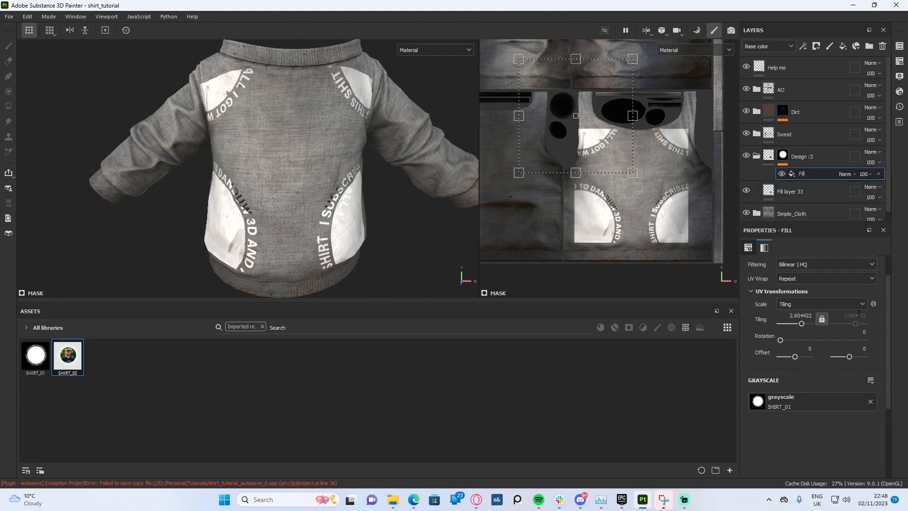
- Copy the design fill layer's horizontal offset of 0.187516 to the mask fill
click(804, 191)
drag(789, 348, 855, 349)
key(ctrl+c)
click(805, 174)
key(ctrl+v)
key(Return)
- Copy the design fill layer's vertical offset of -0.235931 to the mask fill and inspect the design with the side panels hidden
click(801, 191)
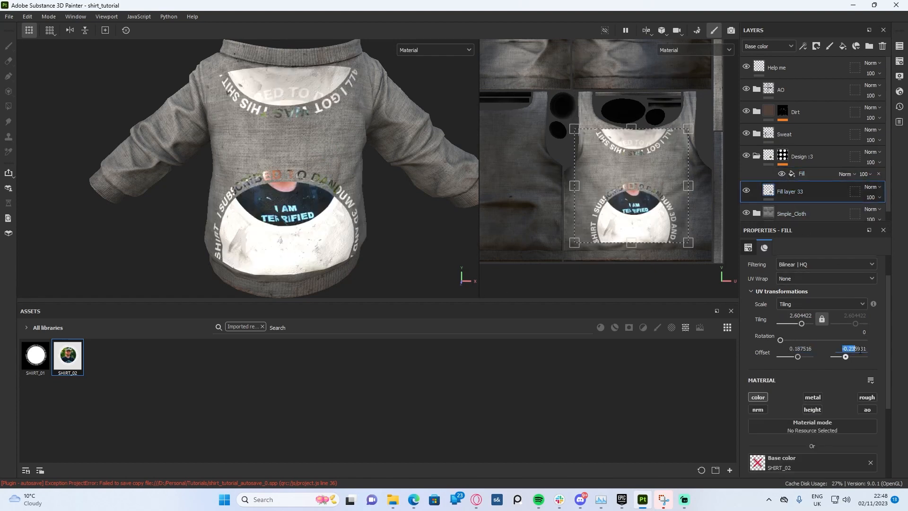
click(801, 172)
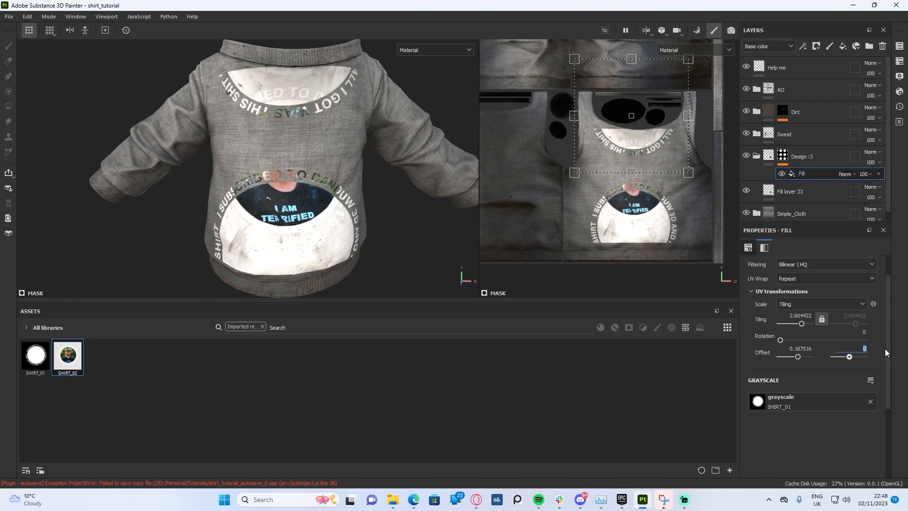
key(ctrl+v)
key(Return)
key(f)
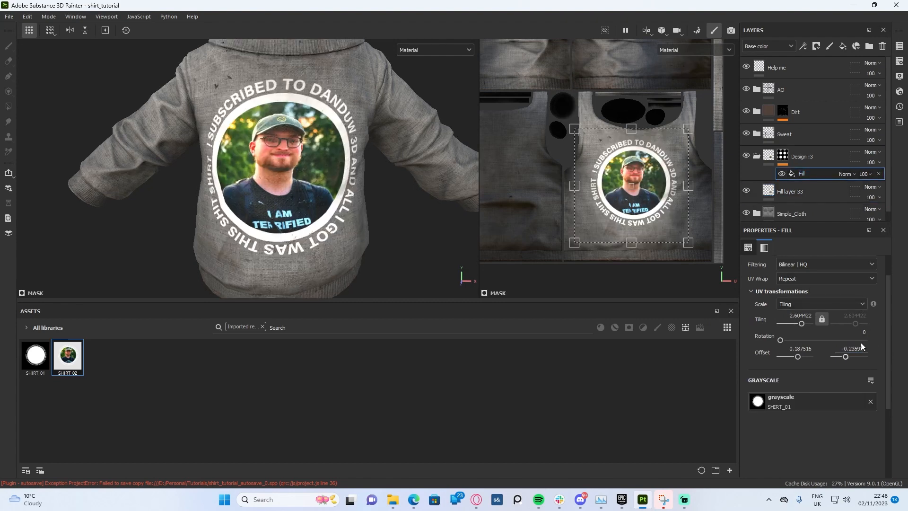
mouse_move(283, 127)
alt+mouse_down()
mouse_move(341, 140)
mouse_move(298, 117)
alt+mouse_up()
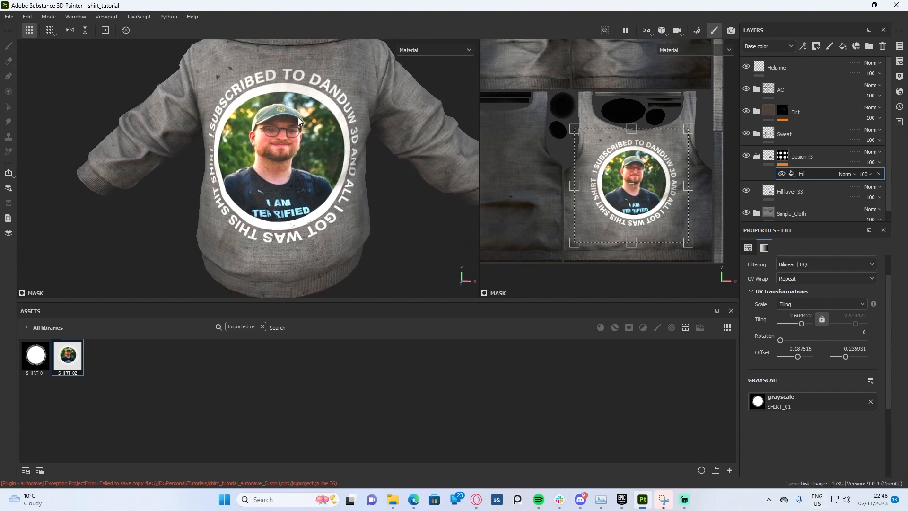
scroll(296, 95, up, 2)
key(Tab)
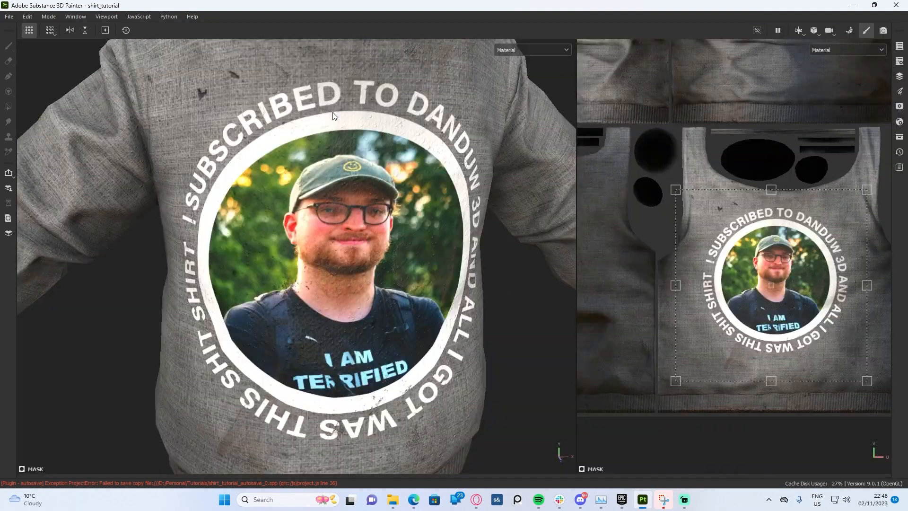
scroll(341, 125, down, 3)
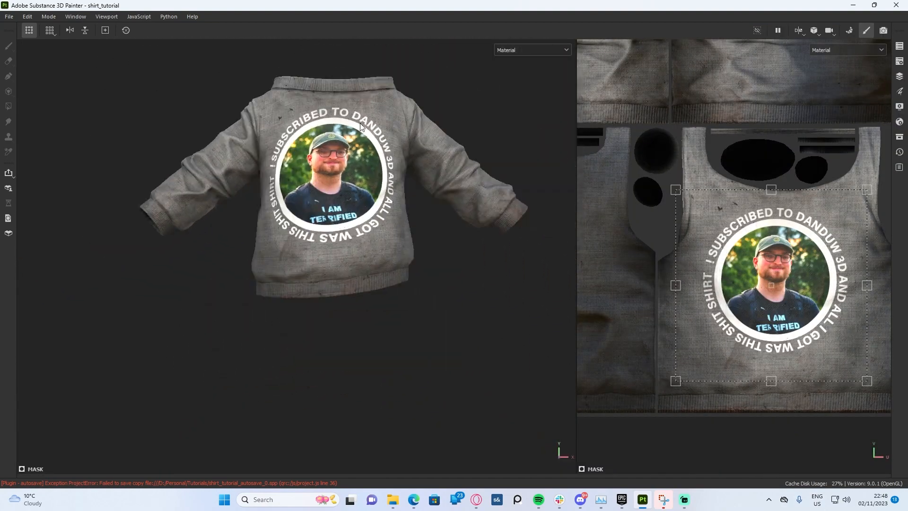
- Inspect the masked design on the shirt's chest from several distances and angles
scroll(360, 125, up, 4)
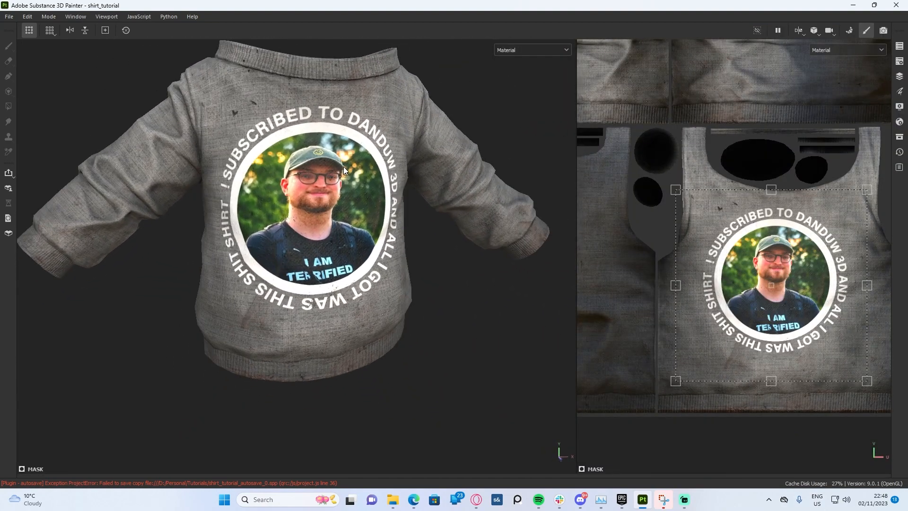
alt+drag(344, 166, 351, 164)
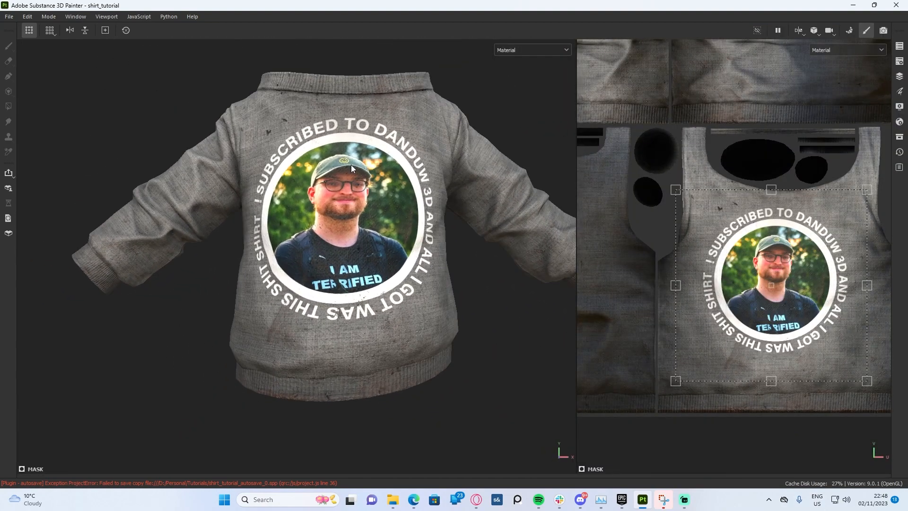
scroll(360, 162, down, 2)
scroll(362, 170, up, 4)
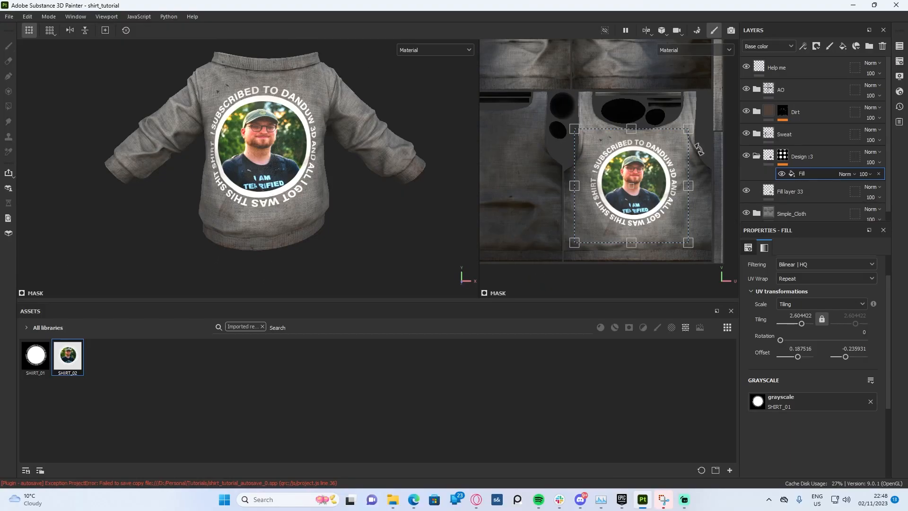
scroll(353, 147, up, 3)
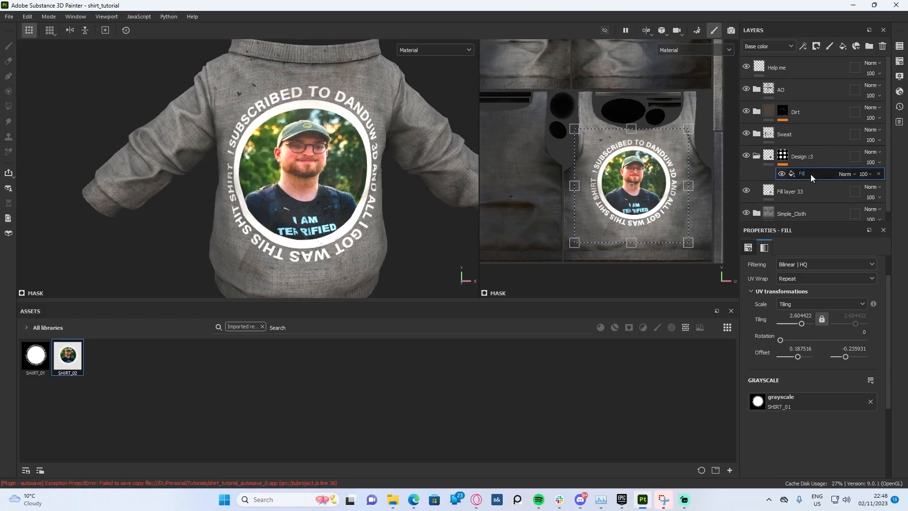
scroll(353, 149, up, 2)
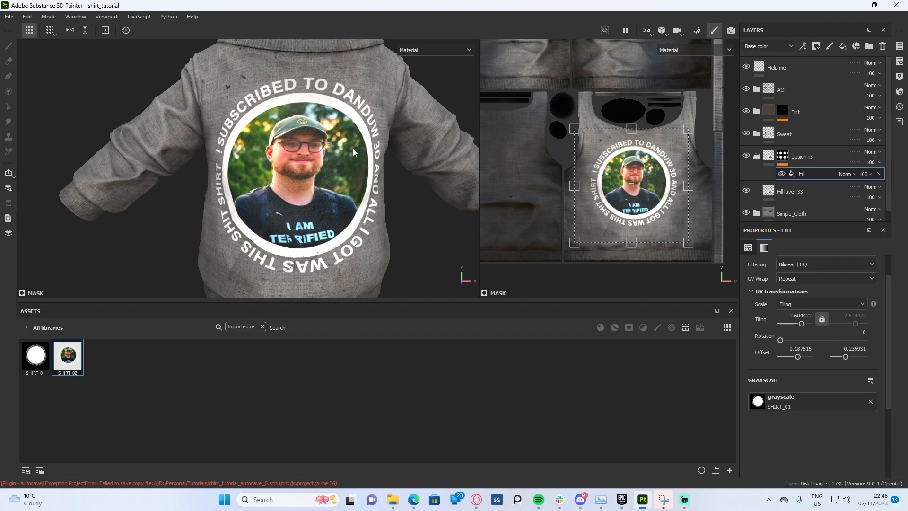
scroll(314, 107, up, 2)
scroll(320, 120, down, 6)
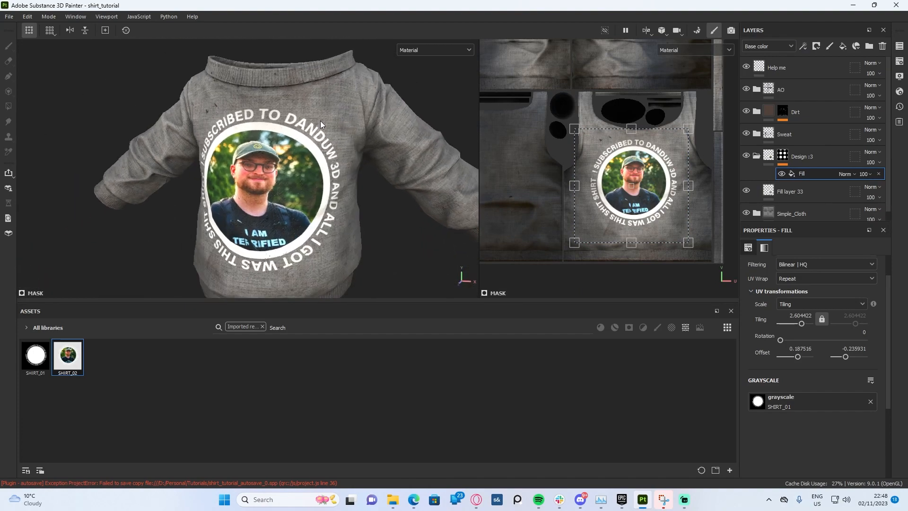
scroll(320, 122, up, 3)
scroll(320, 125, down, 5)
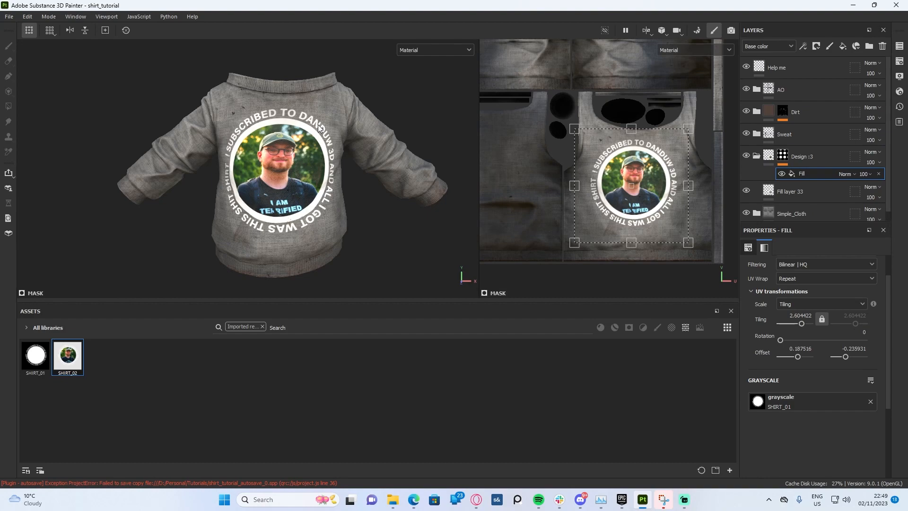
scroll(318, 124, up, 5)
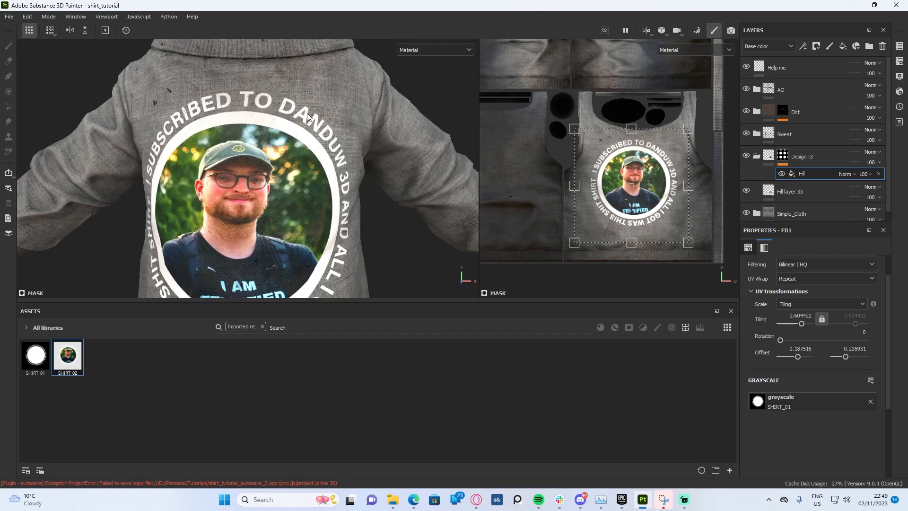
scroll(291, 122, up, 3)
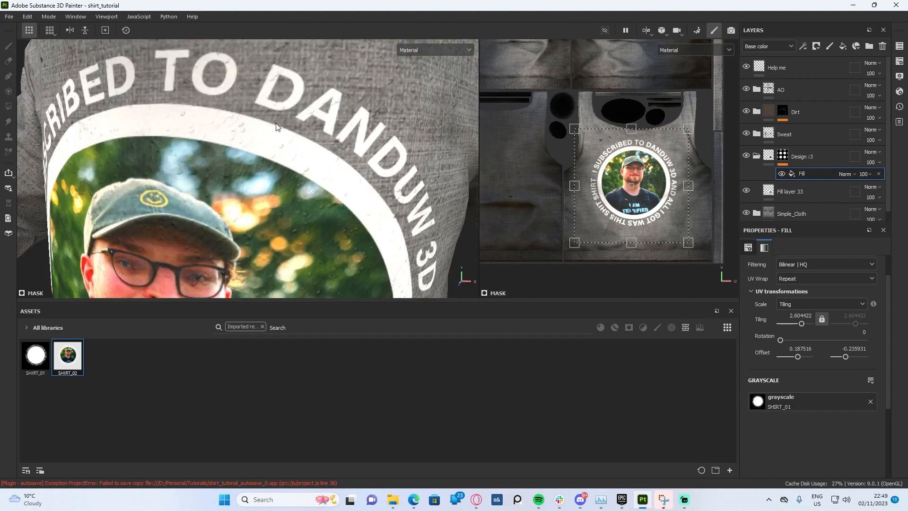
scroll(278, 135, down, 4)
alt+drag(279, 133, 305, 175)
alt+middle_drag(305, 175, 333, 132)
scroll(334, 132, down, 4)
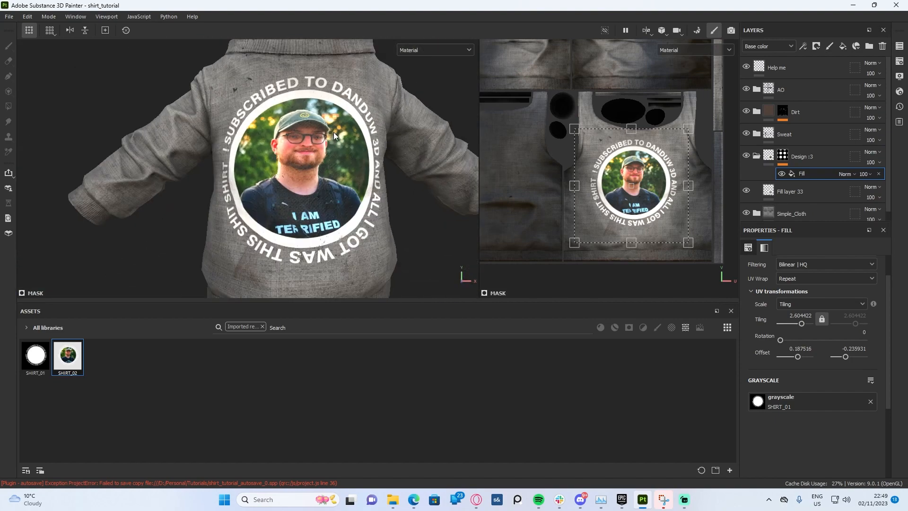
- Add a Warp filter above the fill in the Design :3 folder's mask and check the lettering up close
right_click(806, 173)
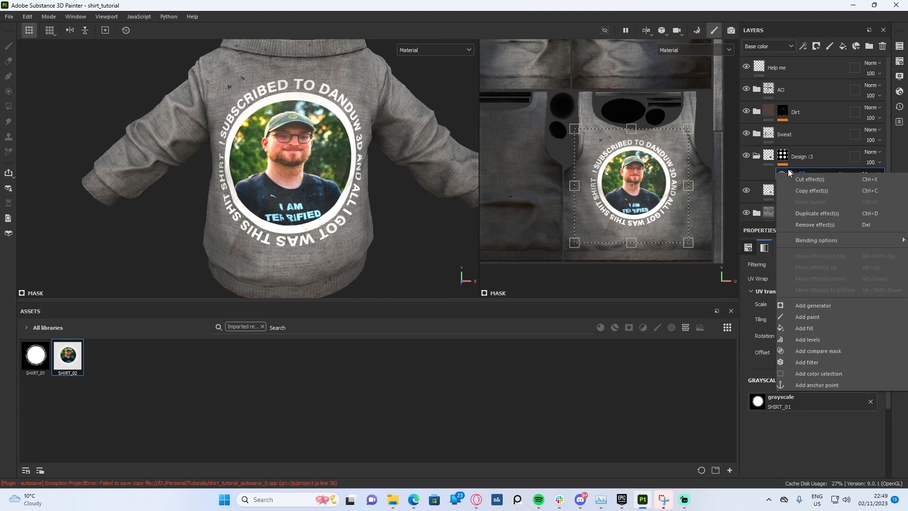
click(812, 363)
click(803, 273)
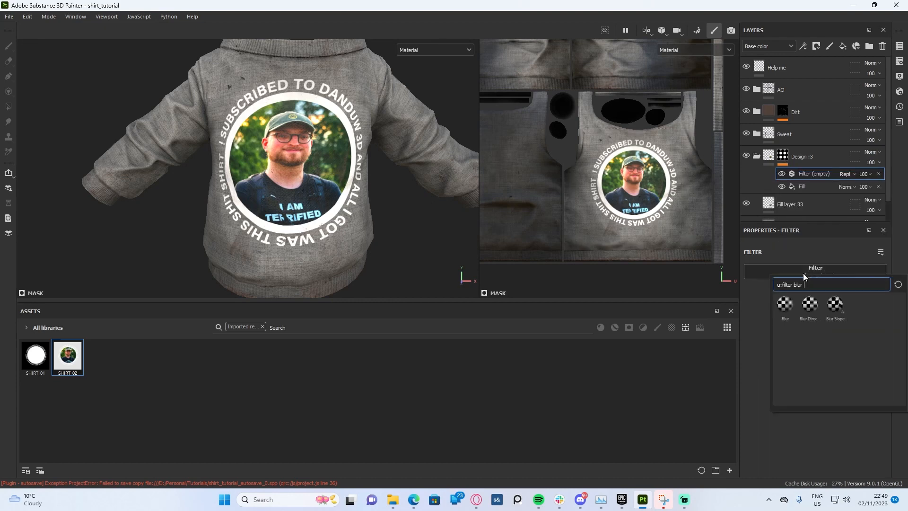
drag(798, 285, 794, 285)
text(war)
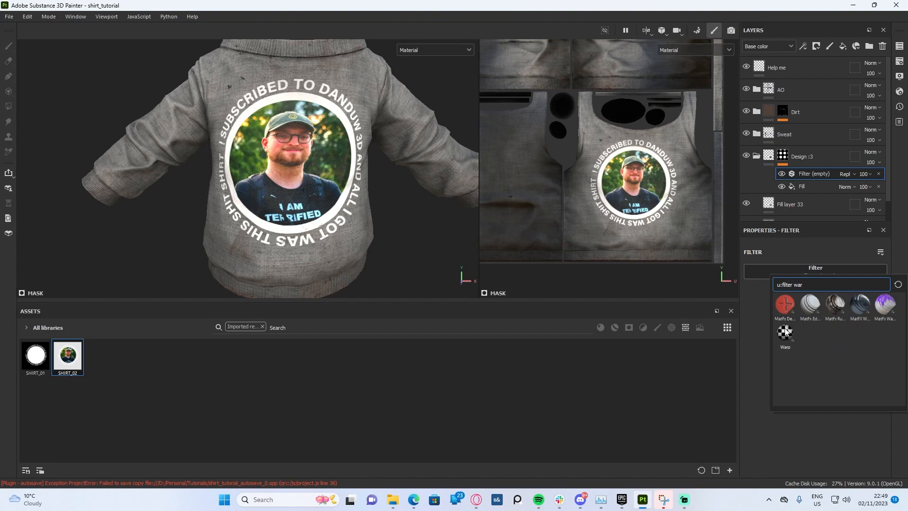
click(785, 332)
scroll(260, 135, up, 5)
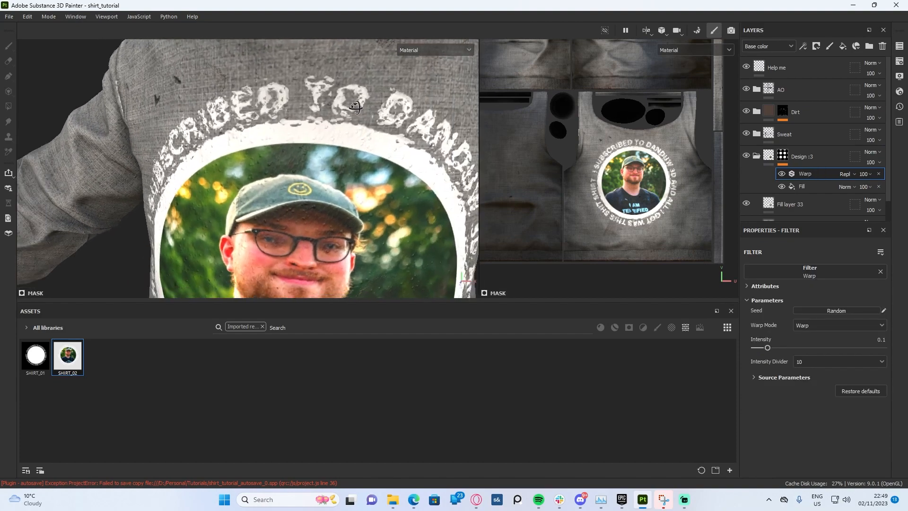
alt+drag(356, 107, 376, 115)
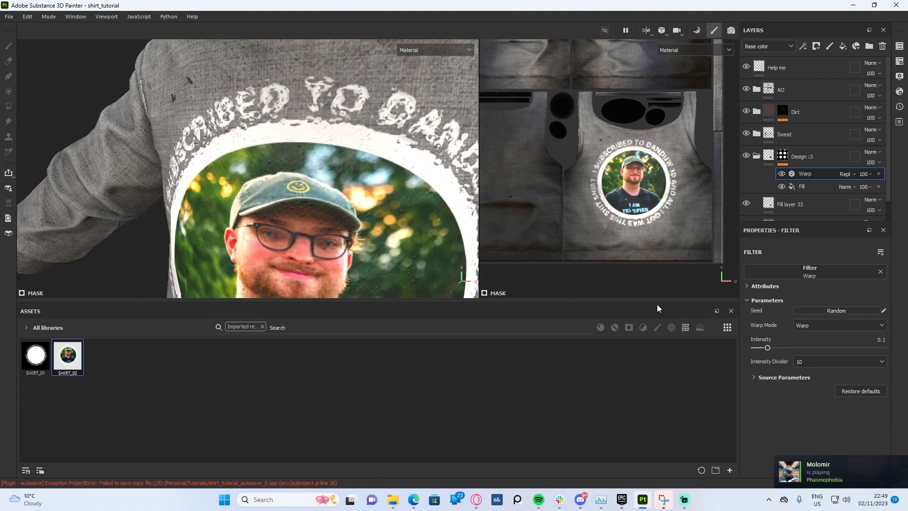
- Expand the mask Warp filter's source parameters and set Source Tiling to 5.56
click(774, 376)
scroll(766, 353, down, 1)
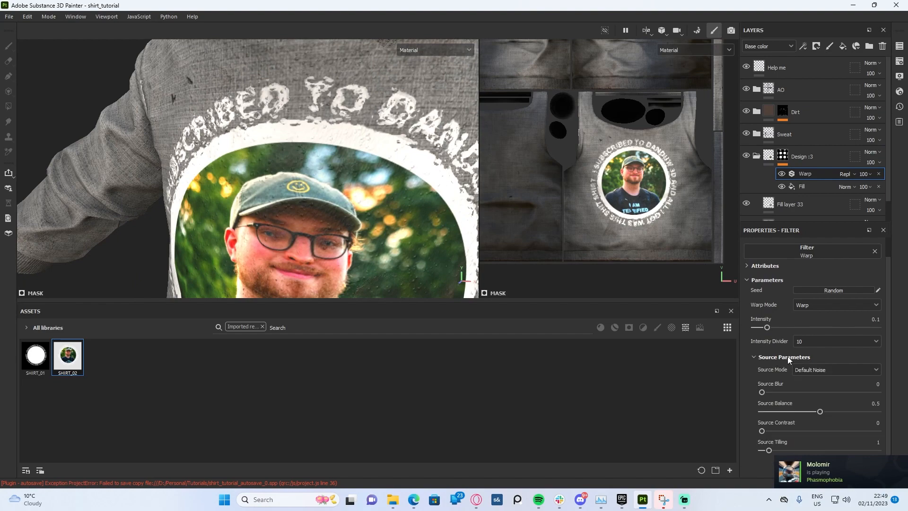
drag(769, 447, 802, 447)
scroll(303, 135, down, 5)
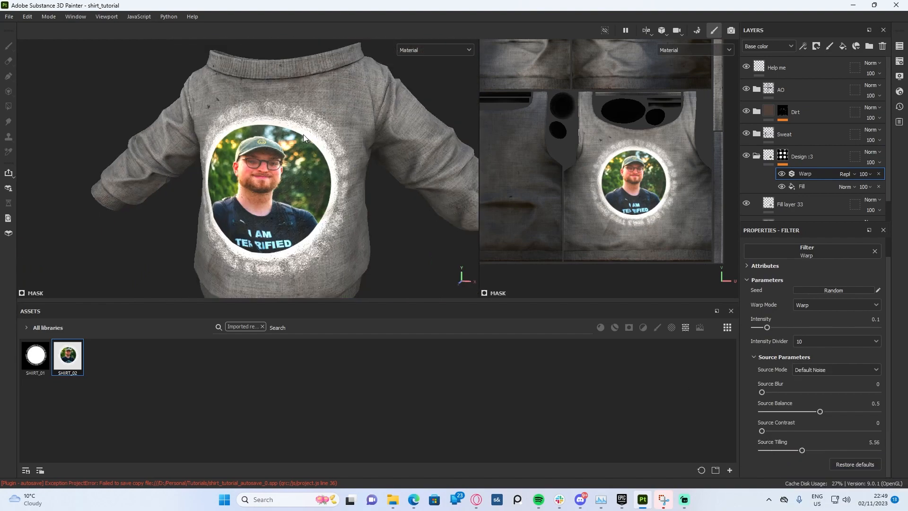
- Set the mask Warp filter's intensity to 0.004 and inspect the print's edges on the shirt
scroll(303, 134, up, 3)
drag(762, 327, 757, 327)
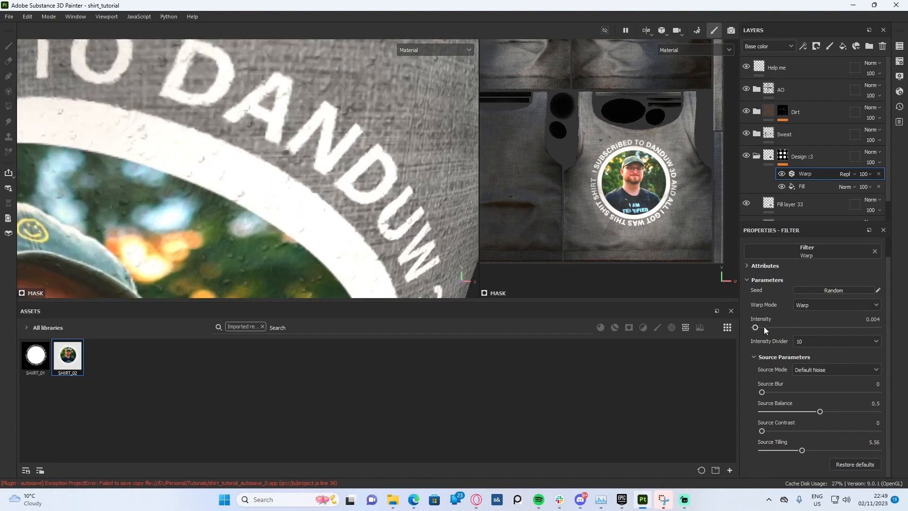
click(756, 326)
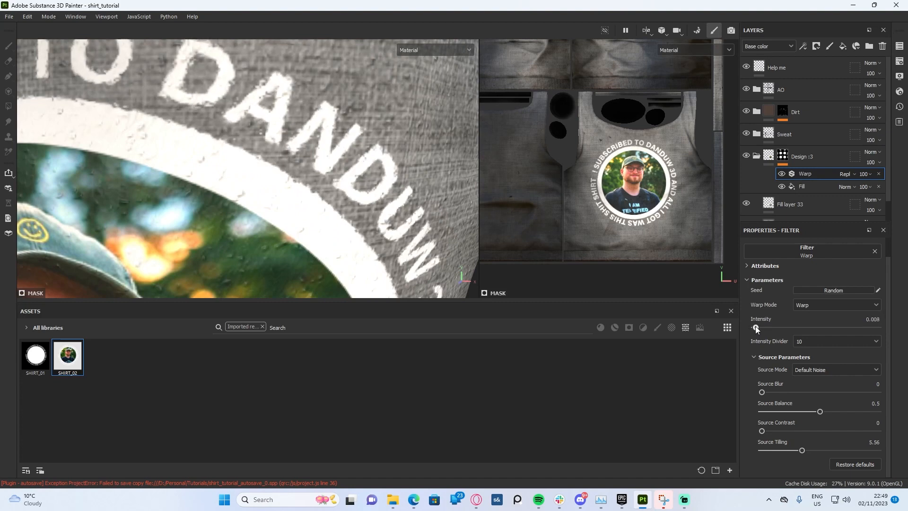
drag(756, 327, 755, 326)
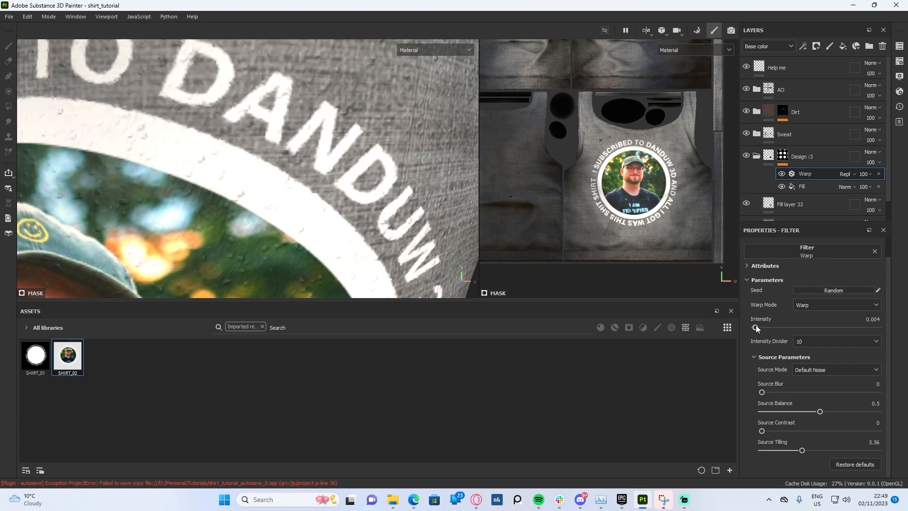
scroll(303, 136, down, 5)
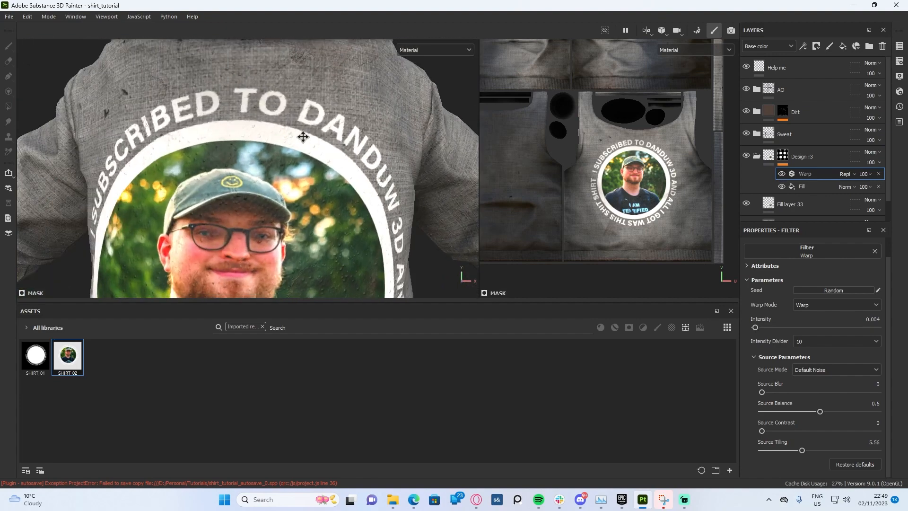
middle_drag(303, 136, 325, 135)
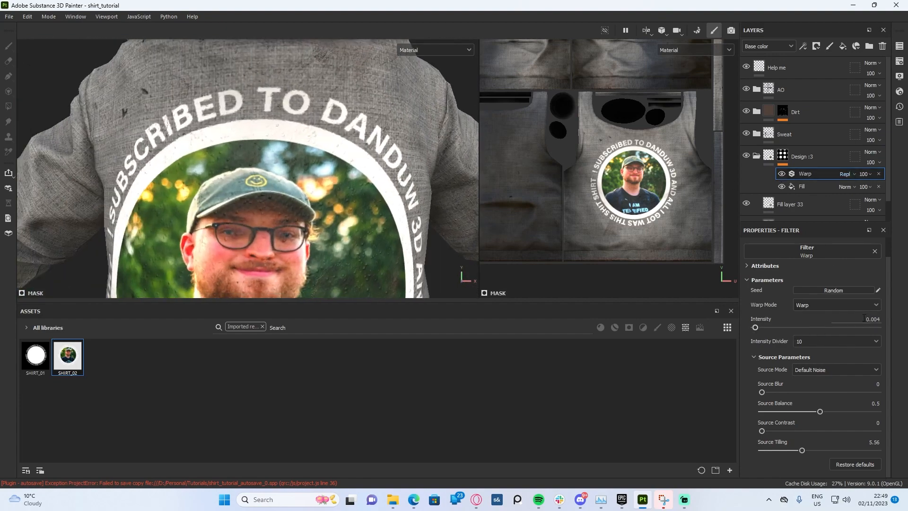
alt+drag(322, 73, 441, 158)
key(Tab)
key(Tab)
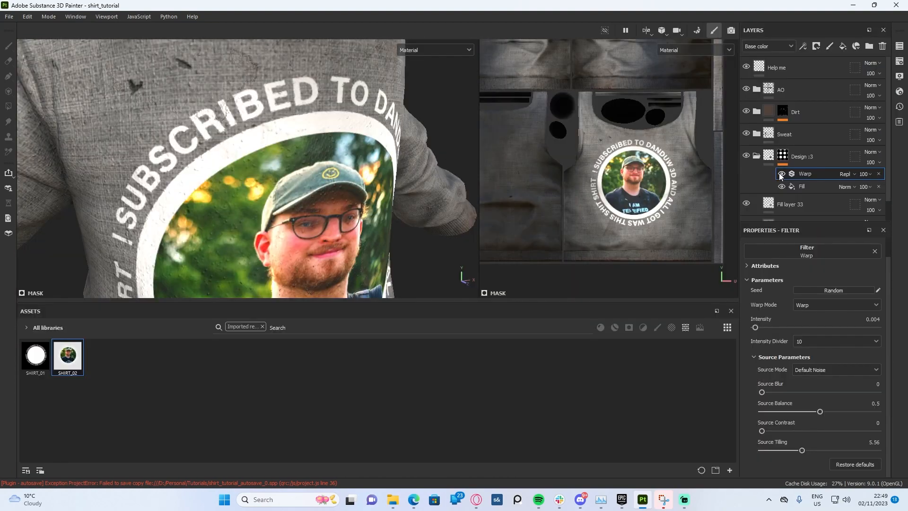
alt+drag(402, 161, 359, 162)
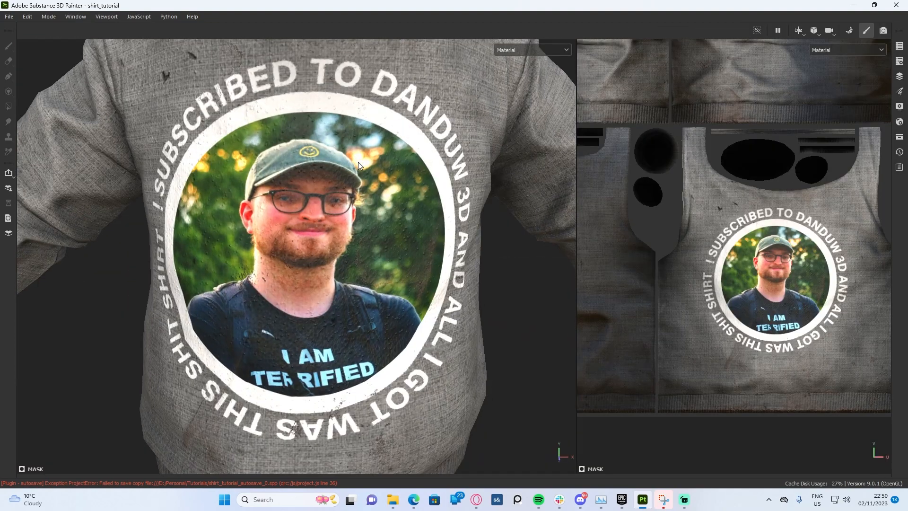
key(Tab)
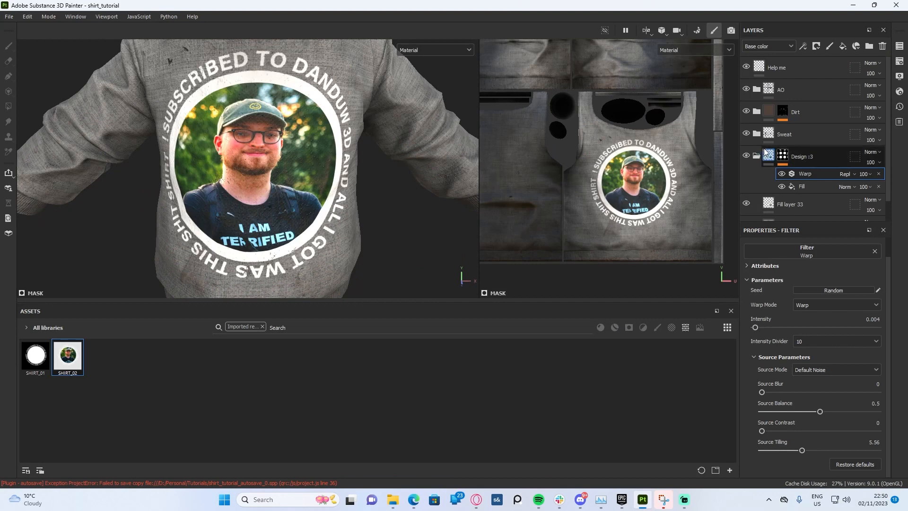
- Add a Warp filter to Fill layer 33, which holds the SHIRT_02 artwork
click(772, 198)
scroll(779, 198, down, 1)
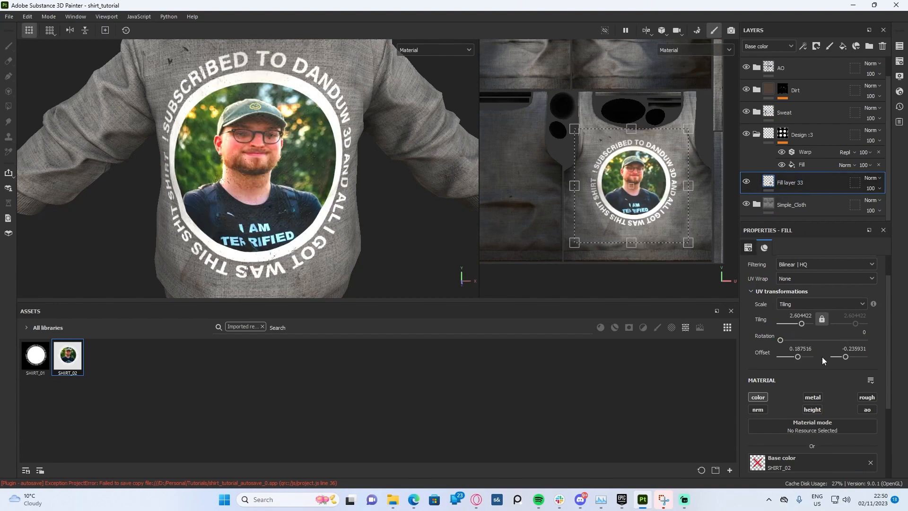
right_click(777, 180)
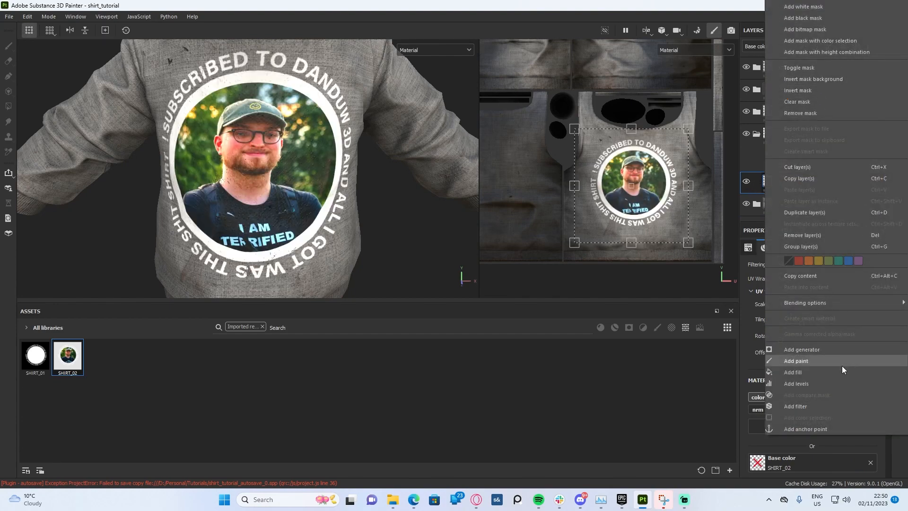
click(805, 406)
click(813, 283)
click(787, 340)
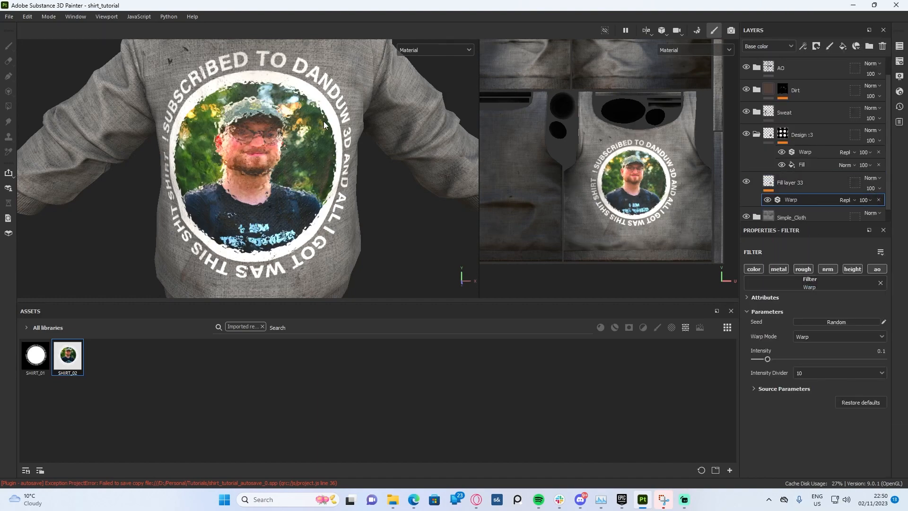
- Expand the artwork Warp filter's source parameters and set Source Tiling to 5.88
scroll(241, 86, up, 5)
click(783, 389)
scroll(803, 319, down, 1)
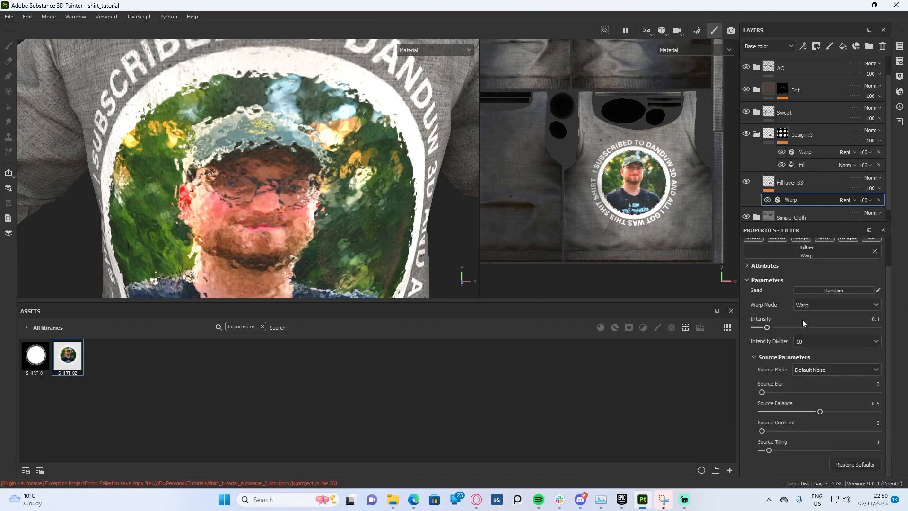
drag(771, 448, 804, 447)
- Set the artwork Warp filter's intensity to 0.004 and inspect the whole shirt with the side panels hidden
scroll(783, 330, up, 1)
drag(768, 358, 756, 361)
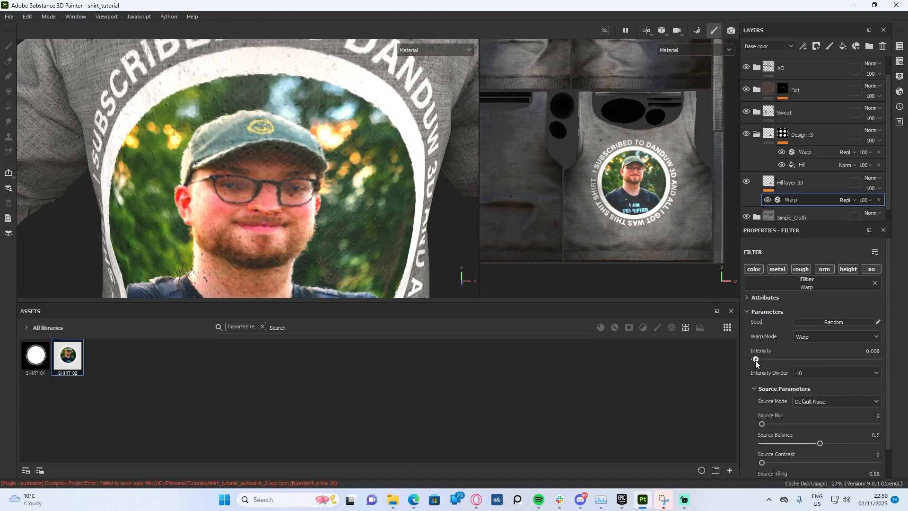
drag(756, 360, 755, 361)
scroll(409, 243, down, 5)
key(Tab)
key(f)
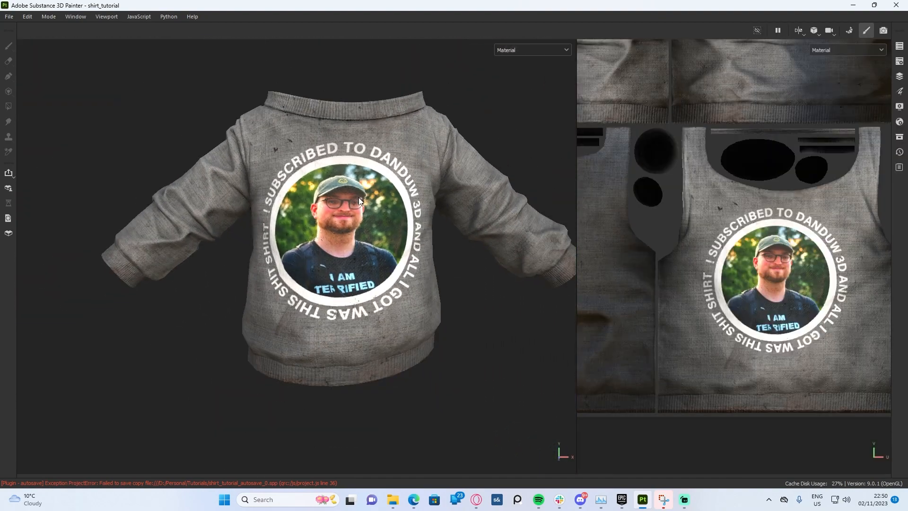
scroll(375, 205, up, 4)
key(Tab)
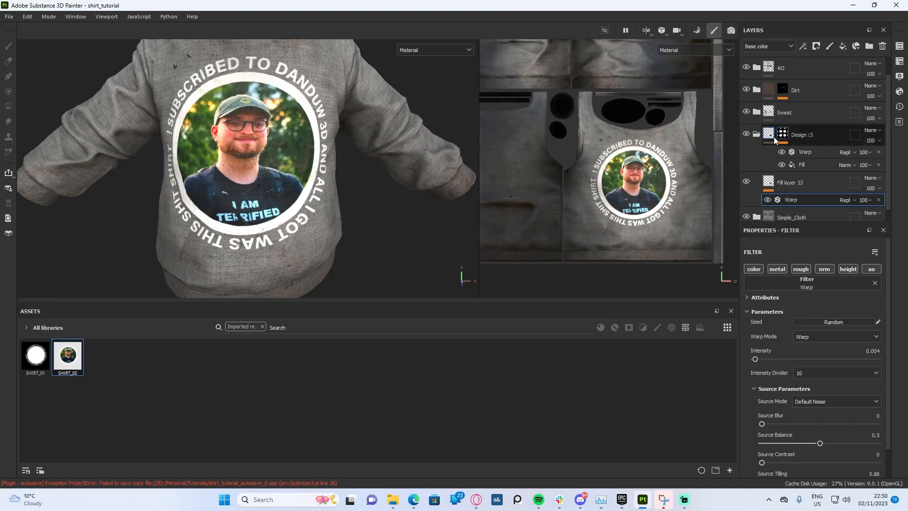
- Collapse the Design :3 folder and hide the Dirt folder to inspect the print without dirt
click(757, 133)
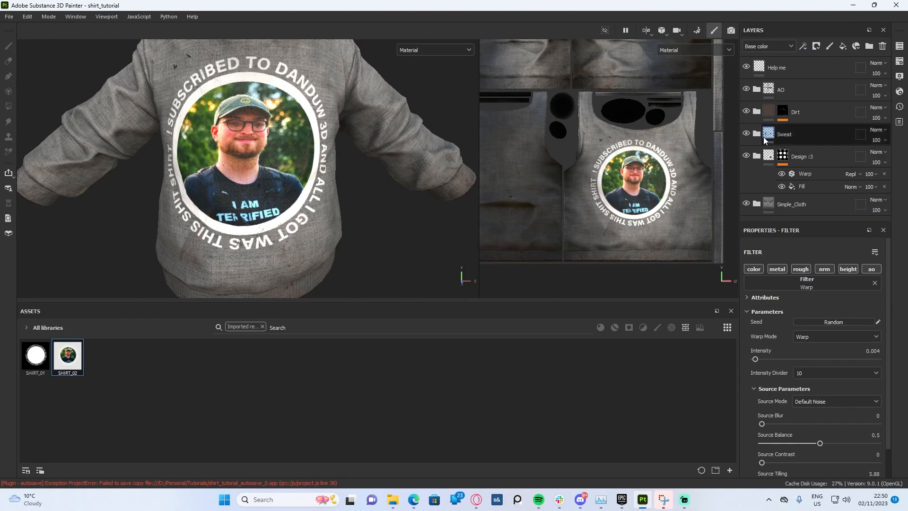
click(747, 111)
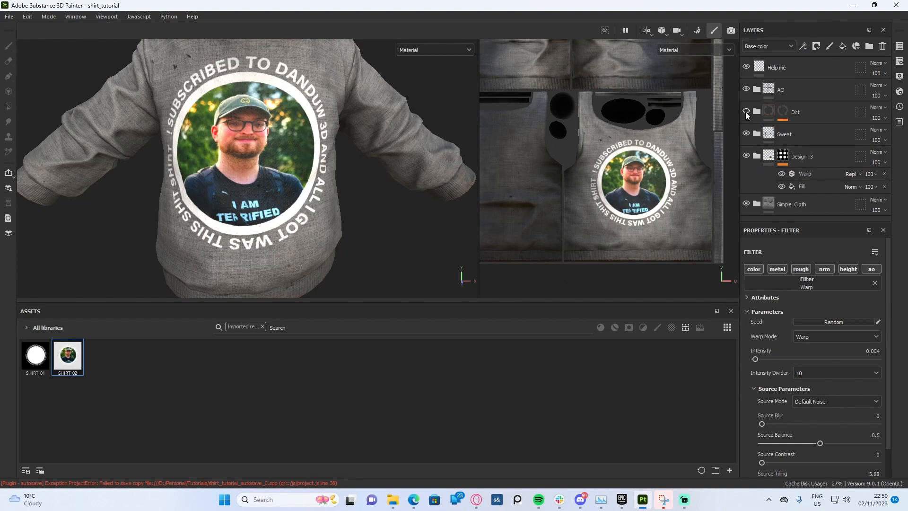
scroll(246, 92, up, 2)
key(Tab)
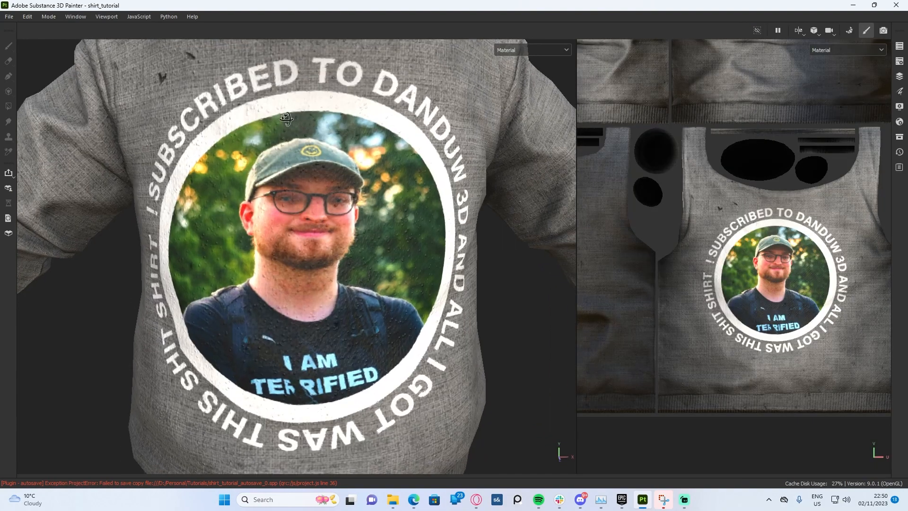
- Examine the chest print up close and from a distance with the side panels hidden
alt+drag(300, 133, 338, 127)
key(Tab)
scroll(323, 78, up, 3)
scroll(323, 78, down, 3)
key(Tab)
scroll(424, 117, down, 2)
key(Tab)
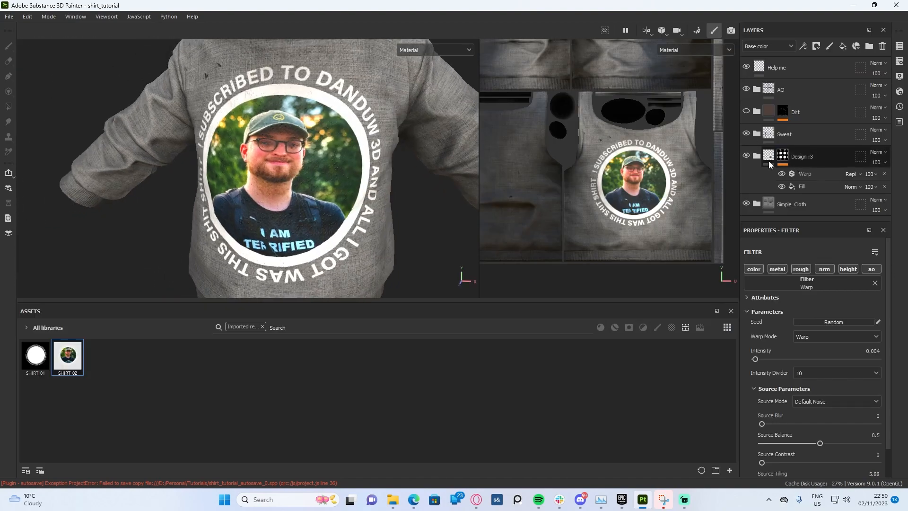
- Add a fill layer directly above the Simple_Cloth folder, limit it to the color channel and set its base color to black
click(803, 204)
click(843, 46)
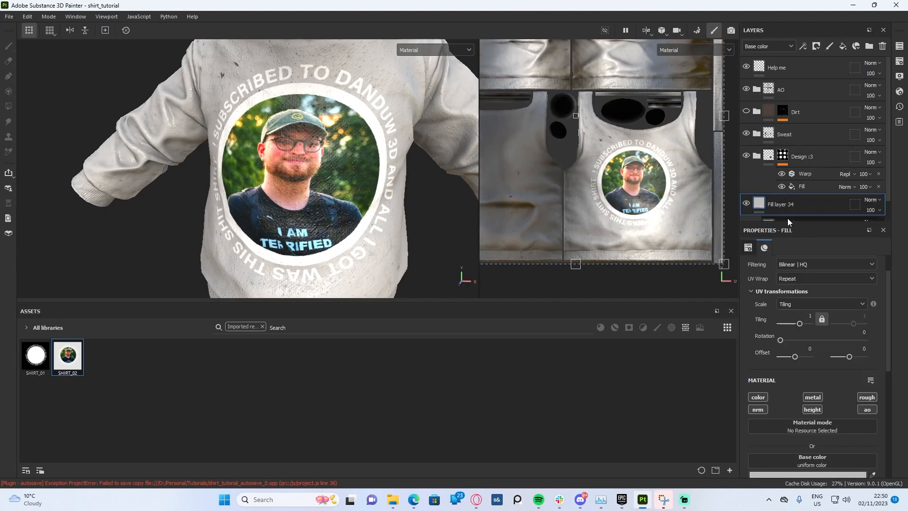
scroll(804, 172, down, 1)
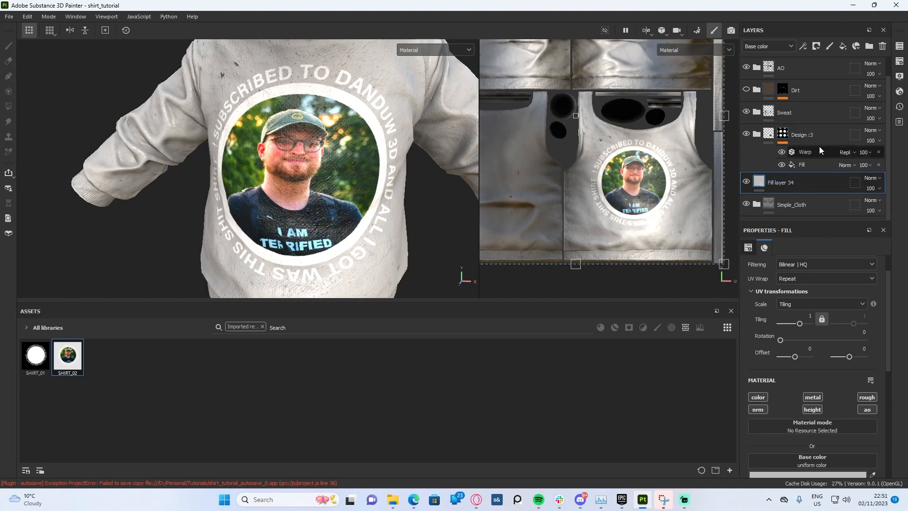
scroll(805, 408, down, 3)
click(808, 390)
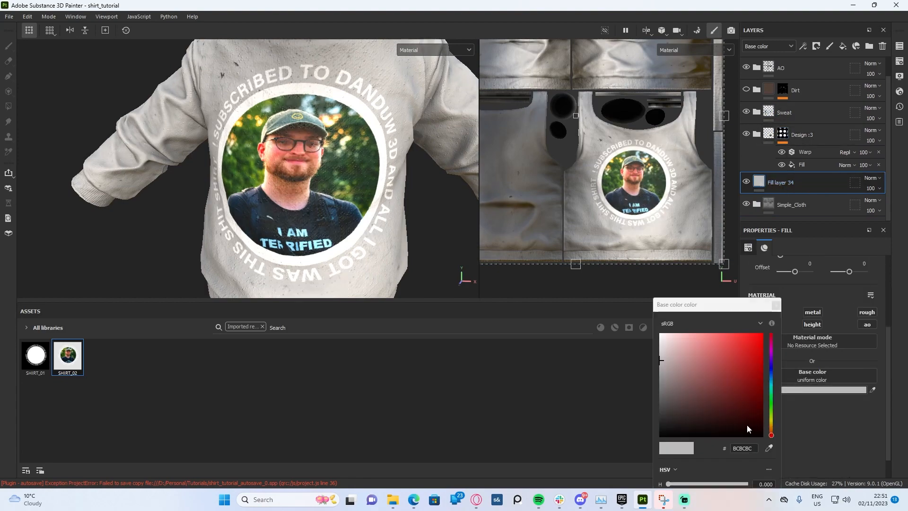
drag(747, 425, 616, 469)
- Enable the roughness channel on the black fill layer and set its roughness to 1
click(867, 312)
drag(783, 433, 897, 414)
alt+drag(346, 135, 330, 164)
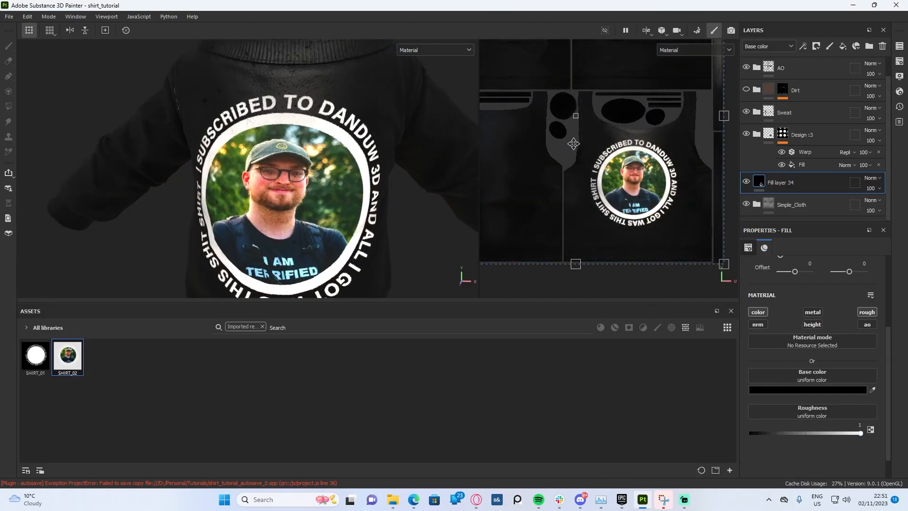
- Copy the Design :3 folder's mask and paste it into the mask of Fill layer 34
click(783, 134)
right_click(783, 134)
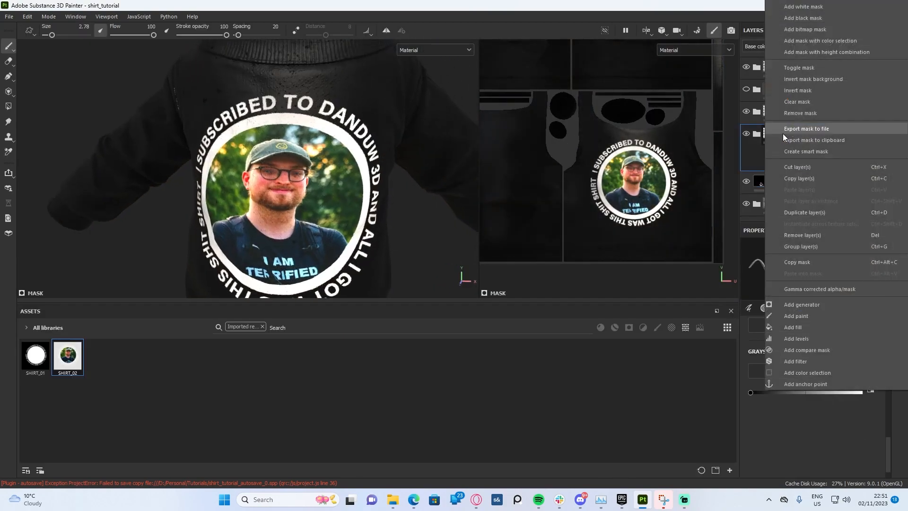
click(795, 262)
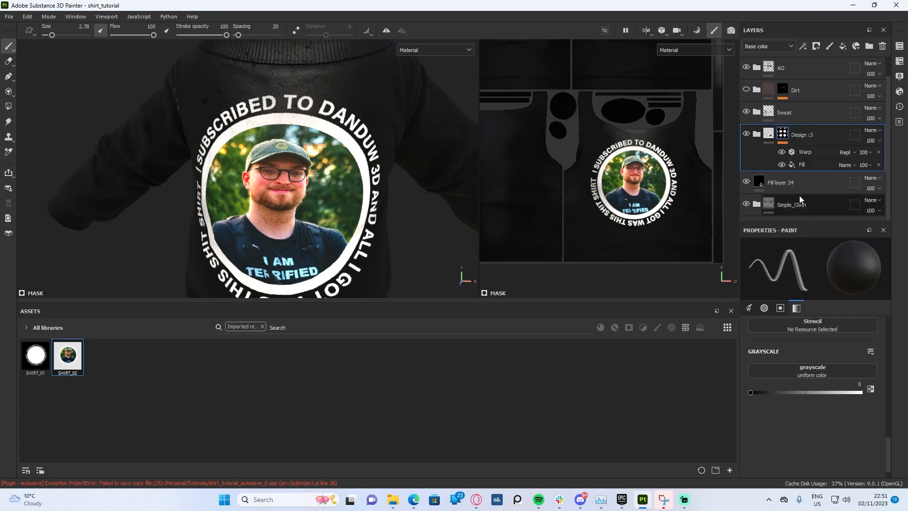
right_click(787, 183)
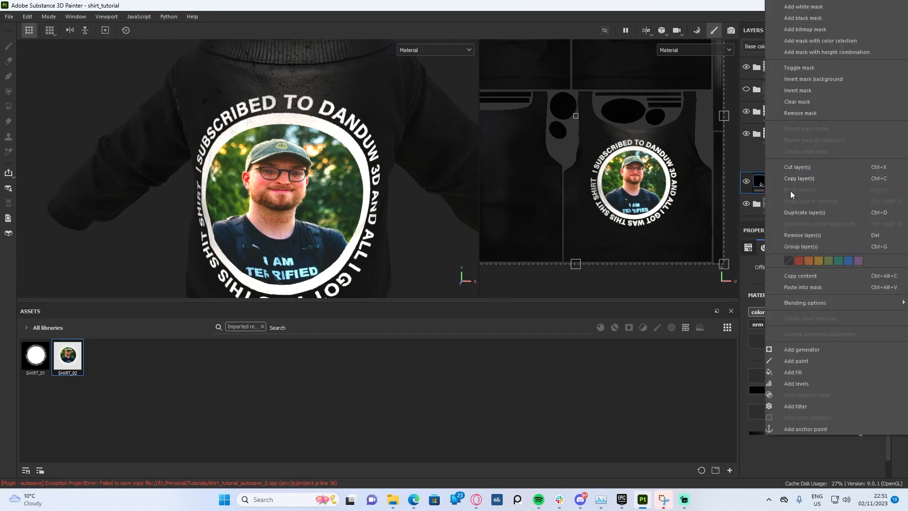
click(804, 287)
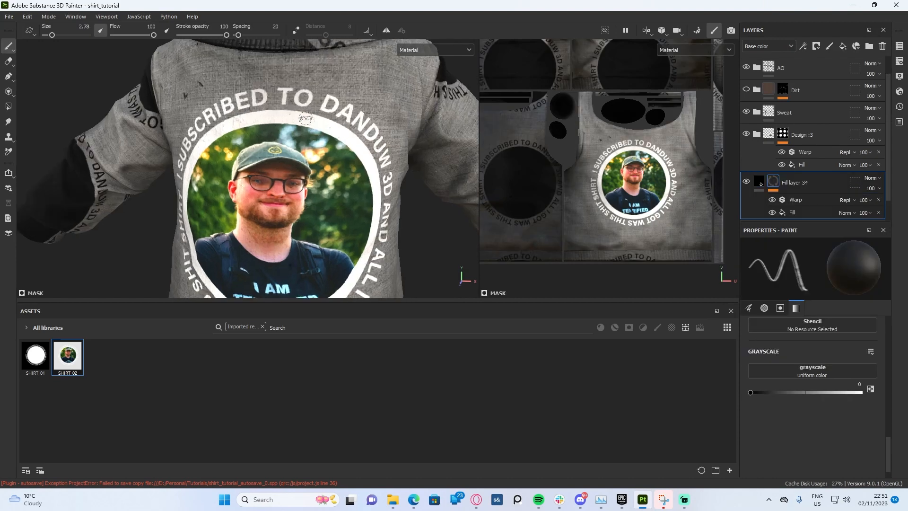
- Set UV Wrap to None on the SHIRT_01 fill in Fill layer 34's mask
click(794, 211)
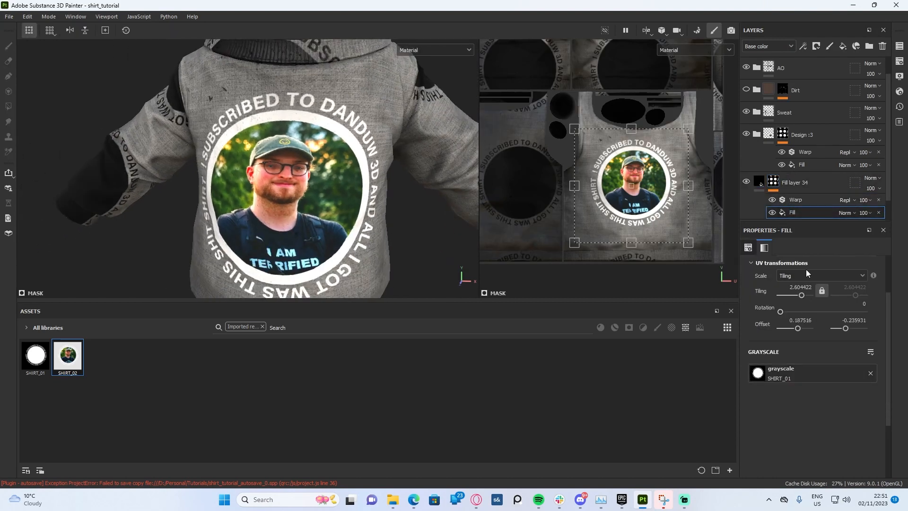
scroll(804, 284, up, 2)
click(826, 307)
click(802, 316)
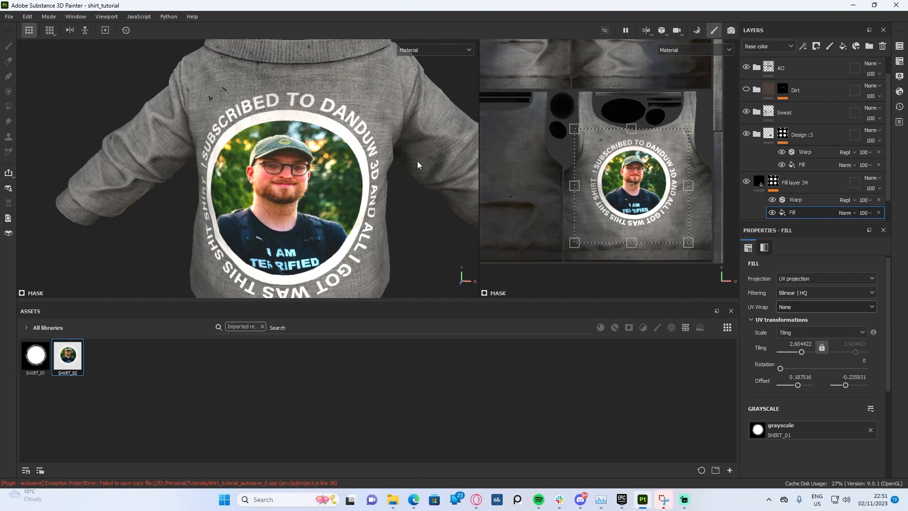
scroll(312, 133, down, 4)
scroll(312, 133, up, 2)
scroll(793, 186, down, 1)
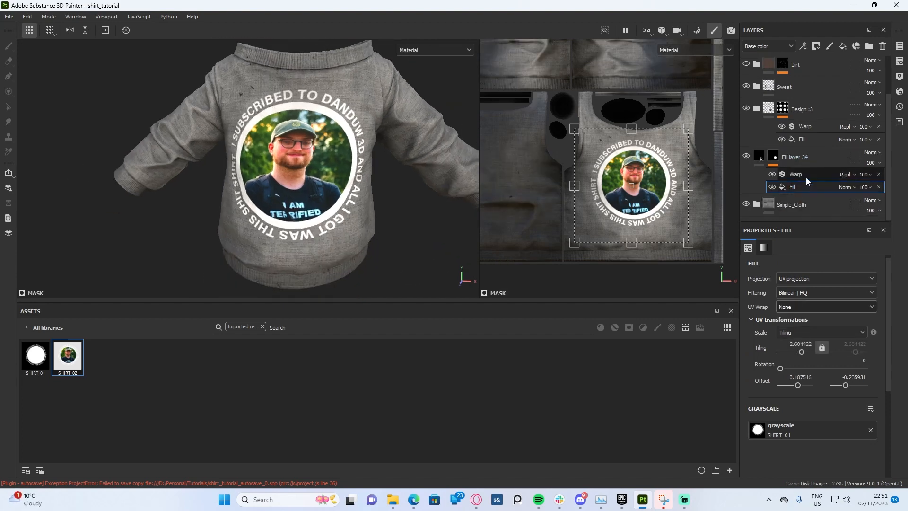
- Add a Blur filter above the Warp in Fill layer 34's mask and set its Blur Intensity to 0.65
click(806, 176)
right_click(797, 172)
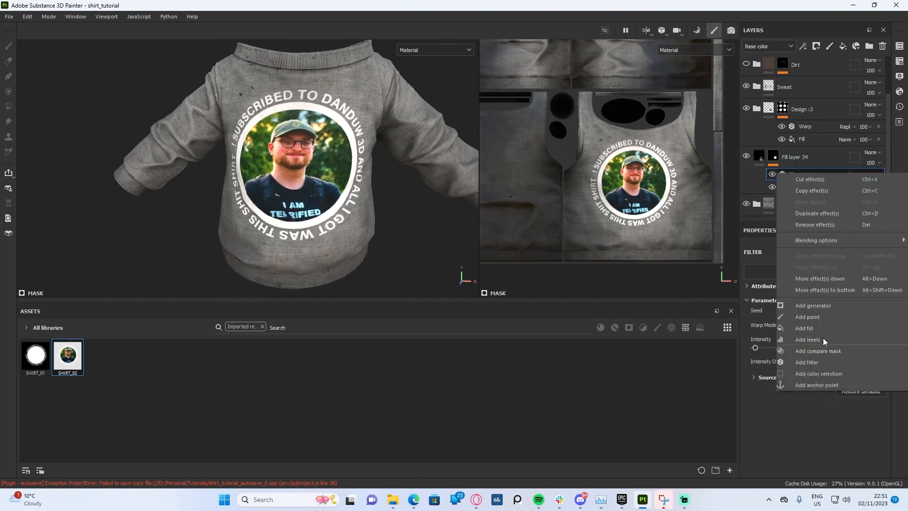
click(811, 364)
click(793, 267)
text(war)
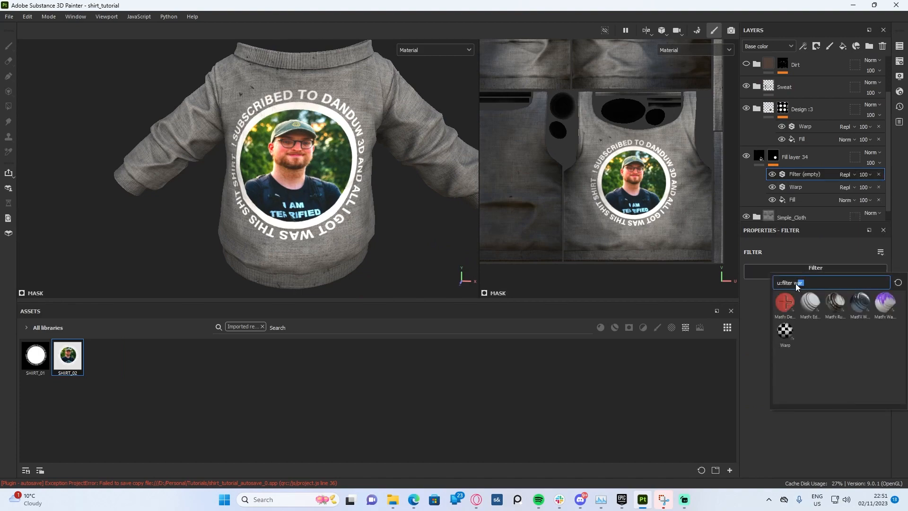
text(blur)
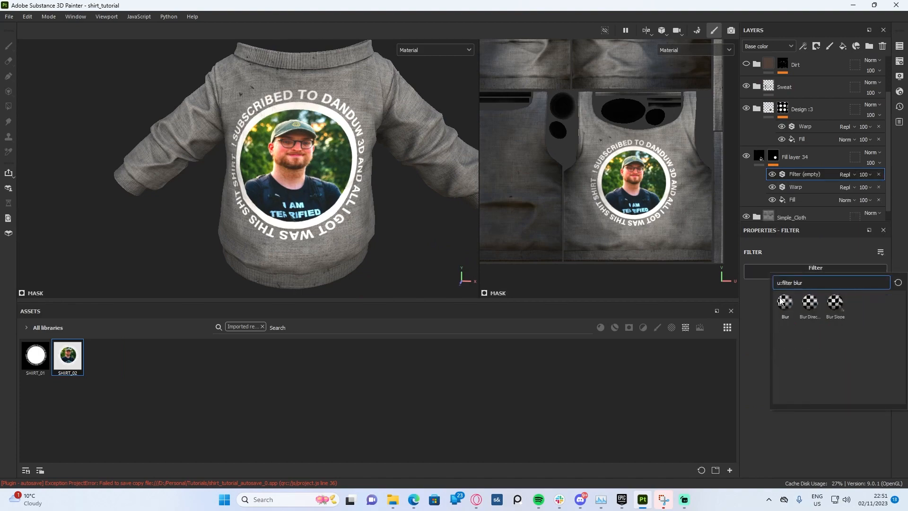
click(785, 302)
scroll(351, 104, up, 5)
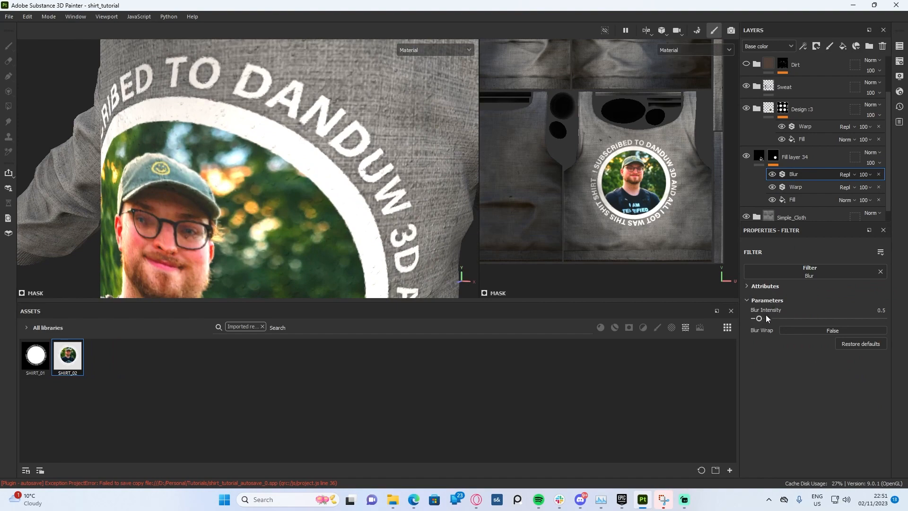
drag(766, 316, 759, 322)
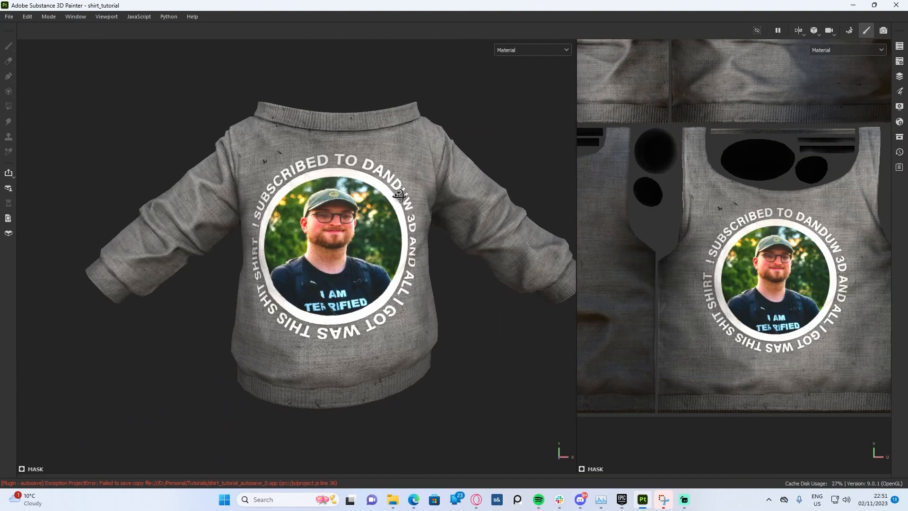
- Examine the blurred dark outline around the print's lettering and ring, up close and across the whole shirt
scroll(399, 196, up, 3)
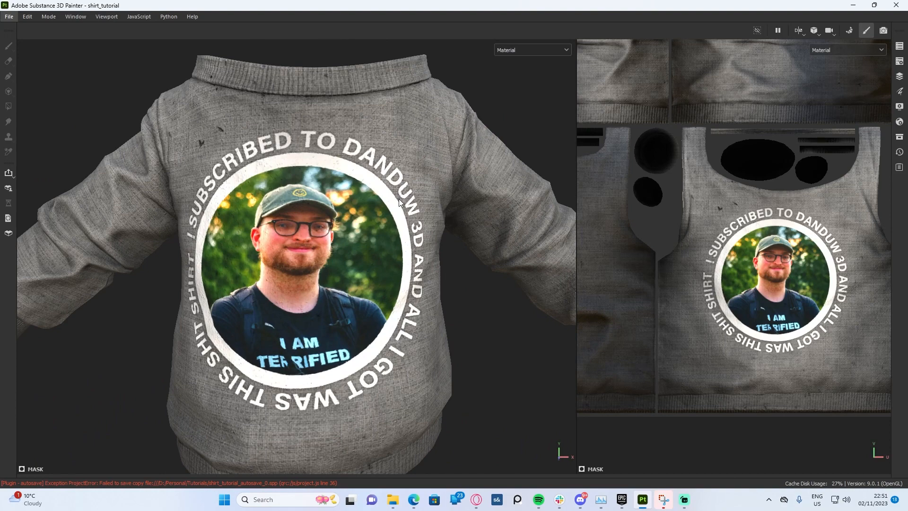
scroll(399, 199, up, 5)
scroll(409, 176, down, 5)
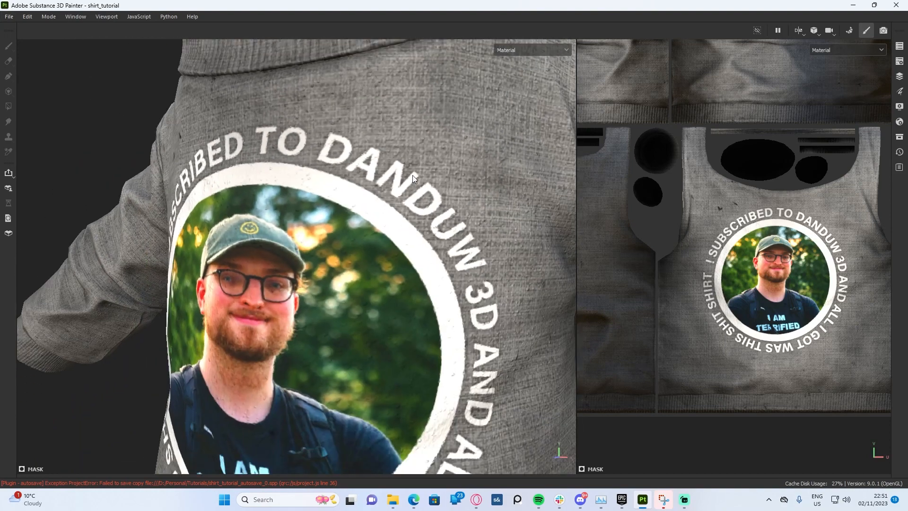
scroll(450, 167, up, 4)
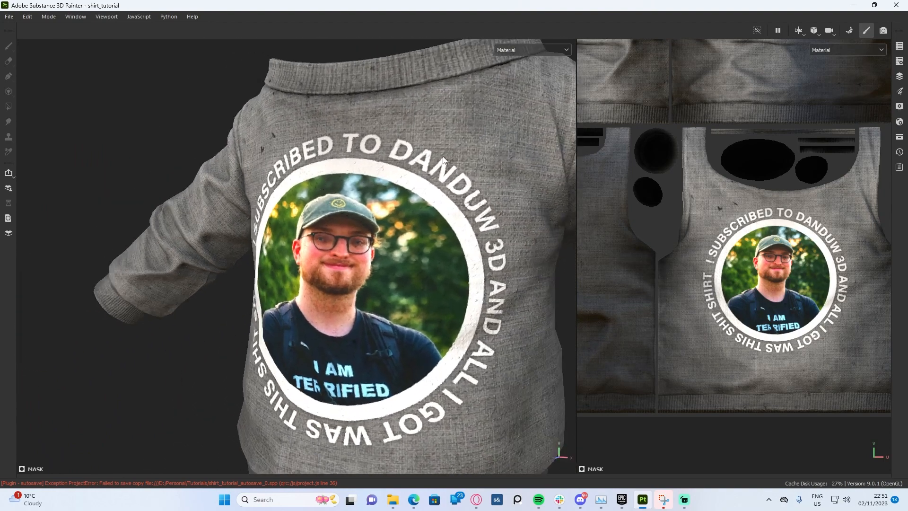
scroll(403, 170, down, 5)
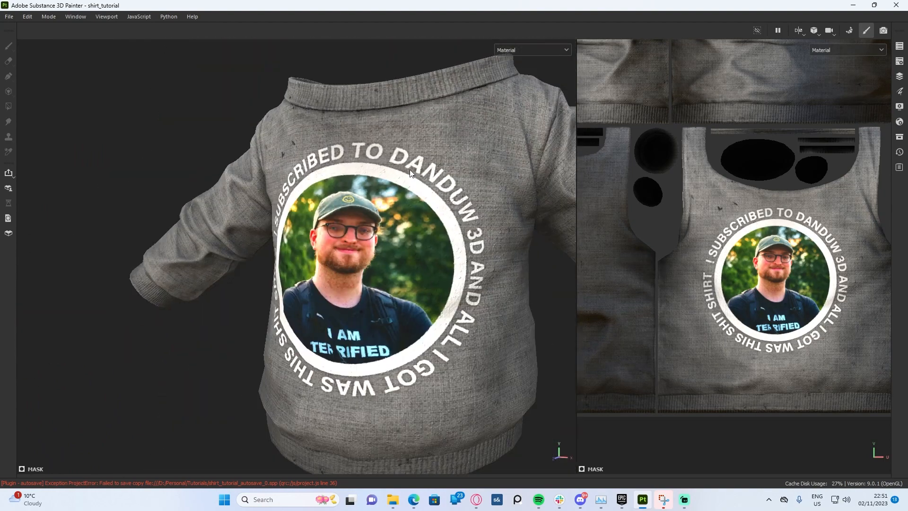
scroll(439, 167, down, 3)
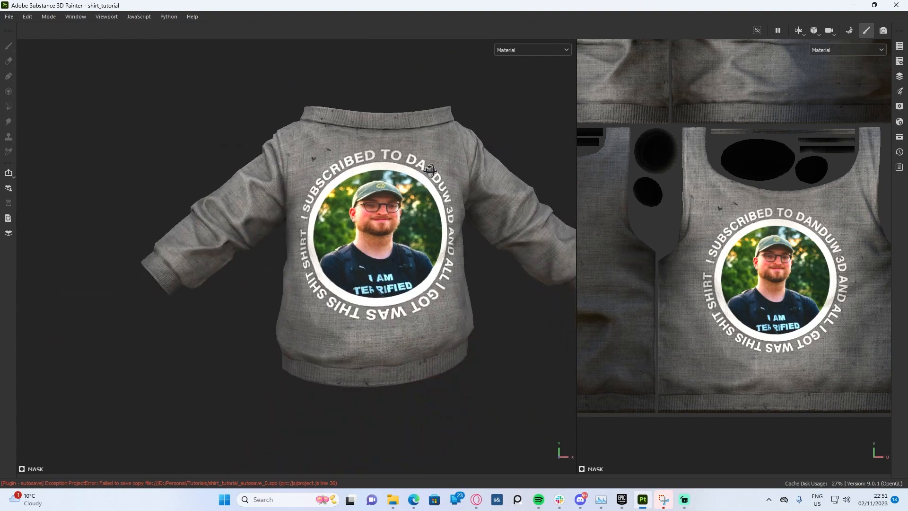
key(Tab)
alt+middle_drag(285, 117, 301, 134)
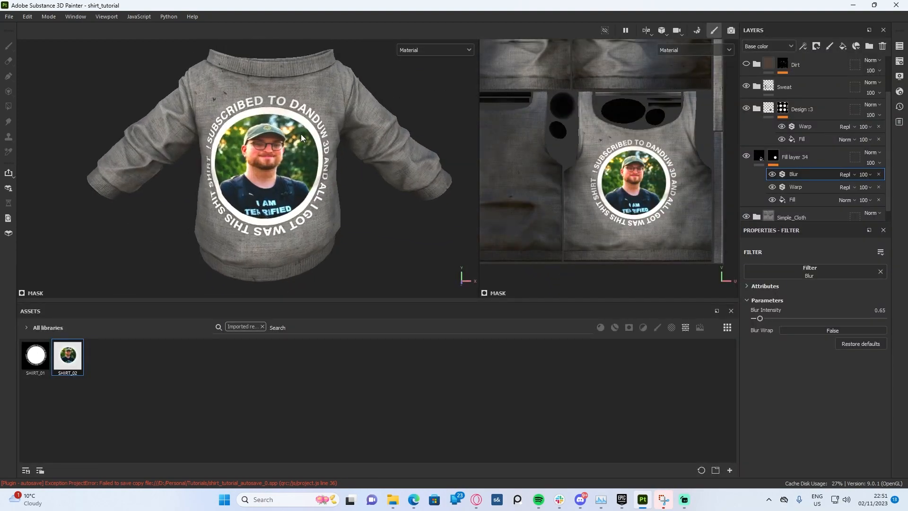
scroll(399, 71, up, 1)
scroll(308, 129, up, 2)
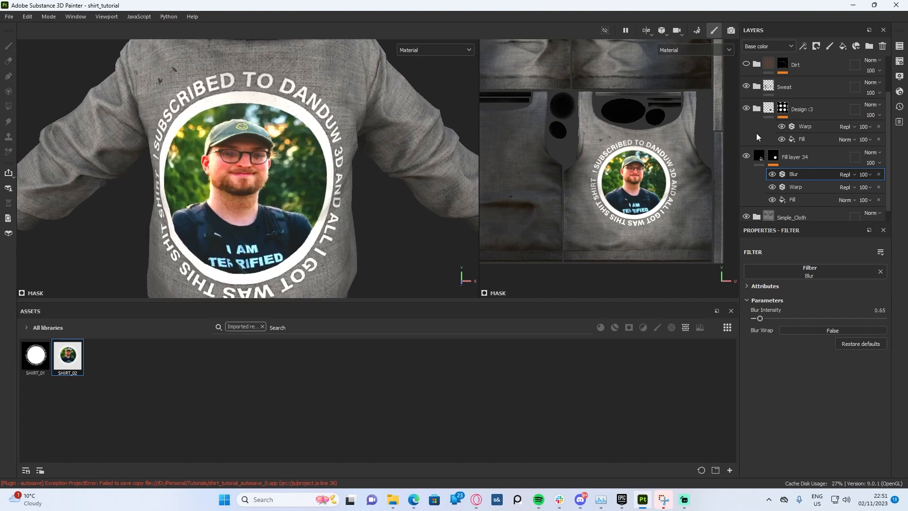
- Expand the Design :3 folder and add a fill effect above the Warp filter in its mask
click(757, 109)
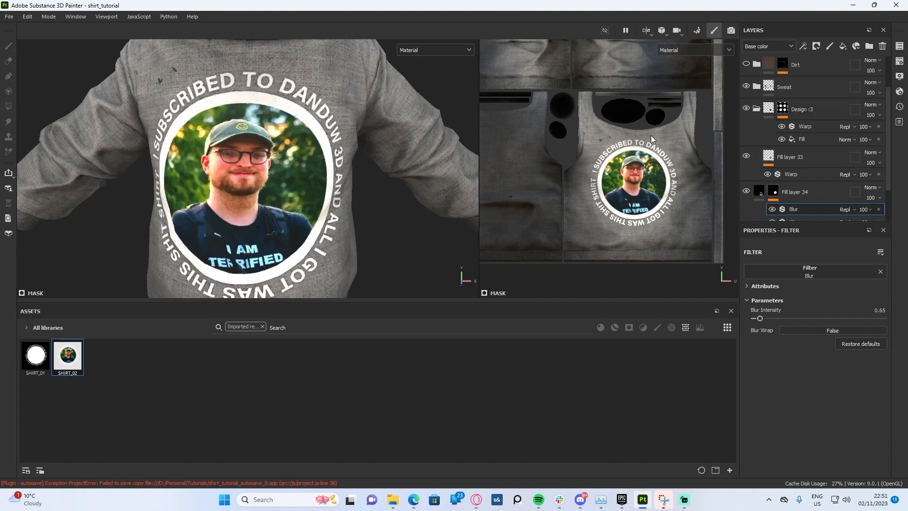
click(810, 126)
right_click(810, 128)
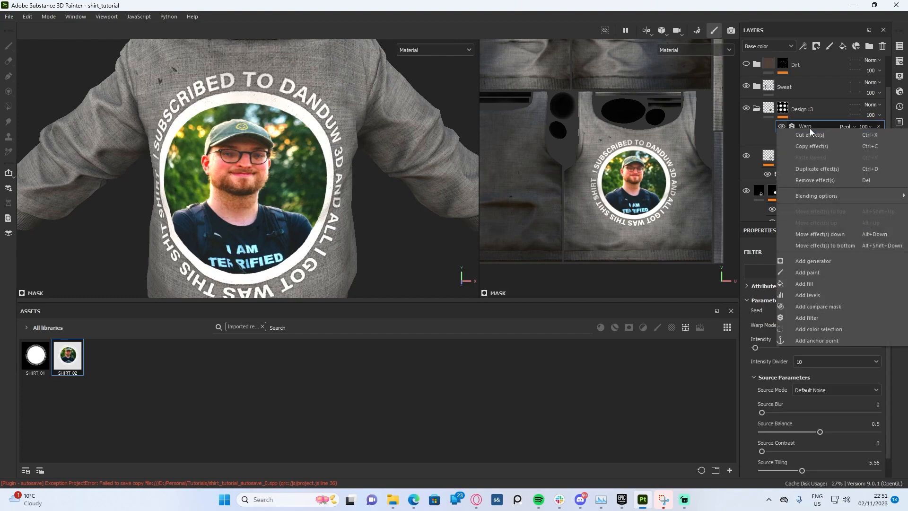
click(836, 288)
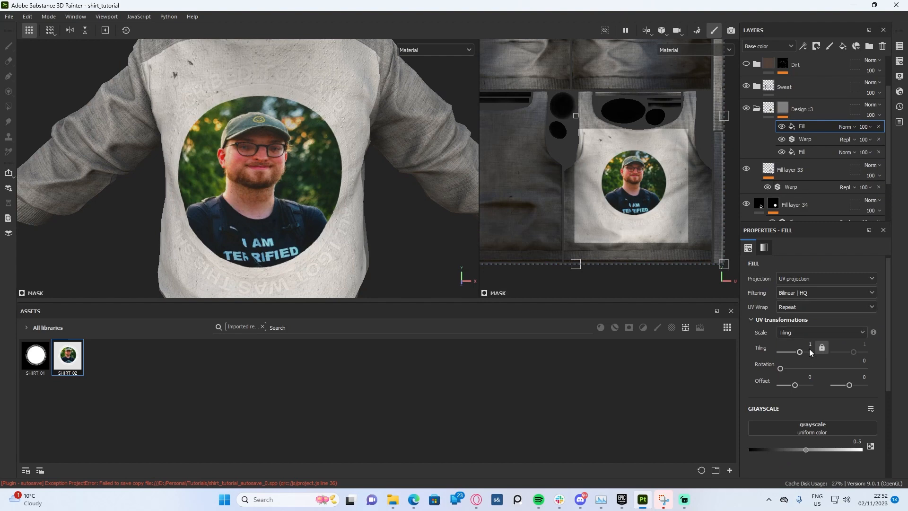
- Search the grayscale resources for "grunge" for the new fill in the Design :3 mask
click(794, 429)
text(grung)
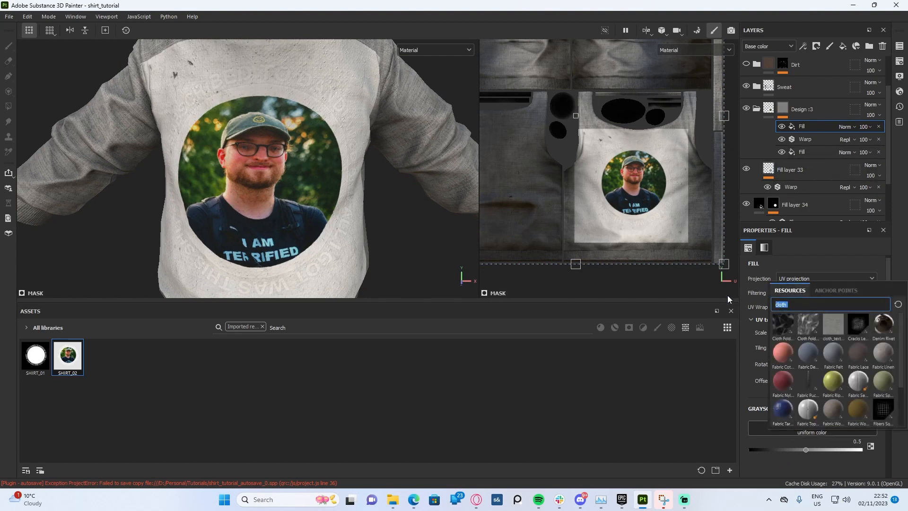
text(e)
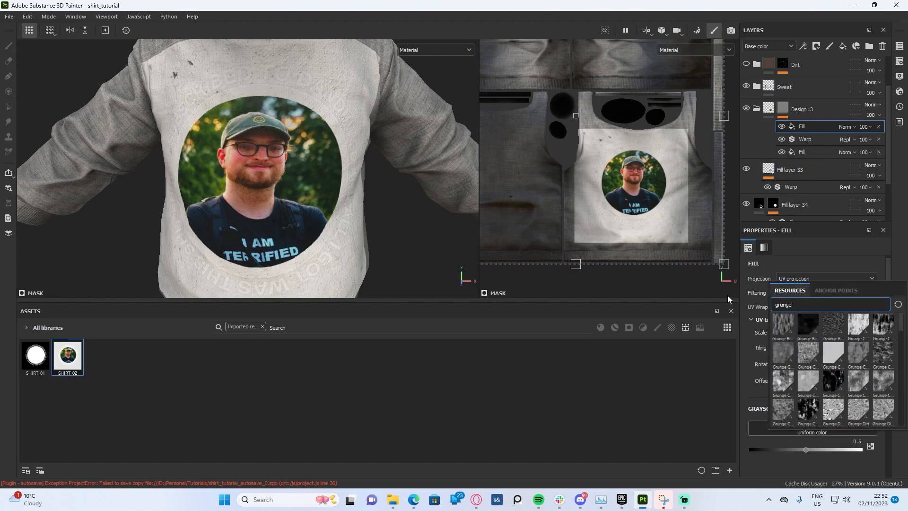
click(819, 356)
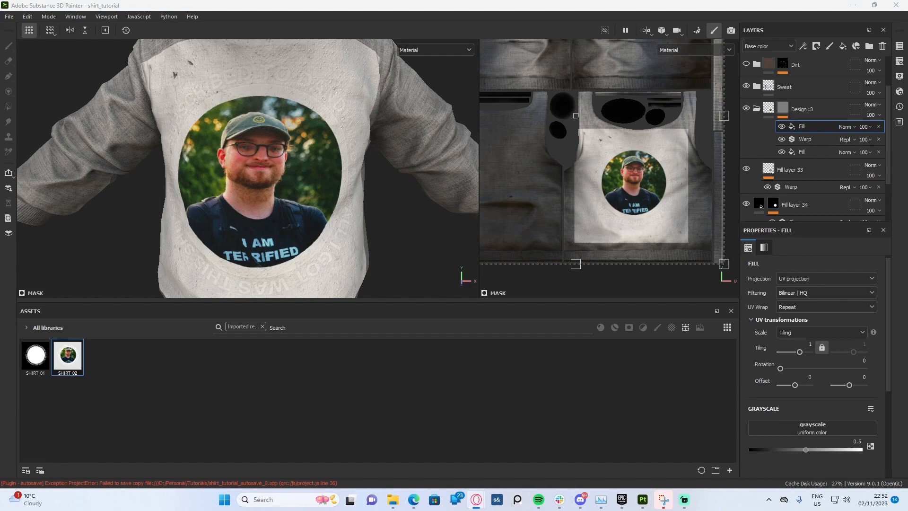
- Switch to the browser and examine the wear on the monkey T-shirt and "Washed & Worn" print reference images
drag(907, 75, 648, 49)
ctrl+scroll(482, 214, up, 5)
scroll(482, 213, down, 5)
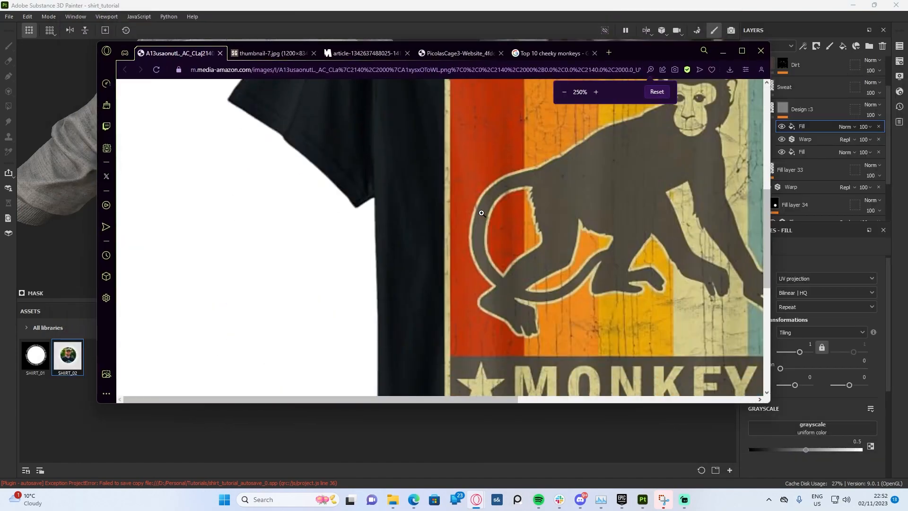
scroll(482, 213, up, 3)
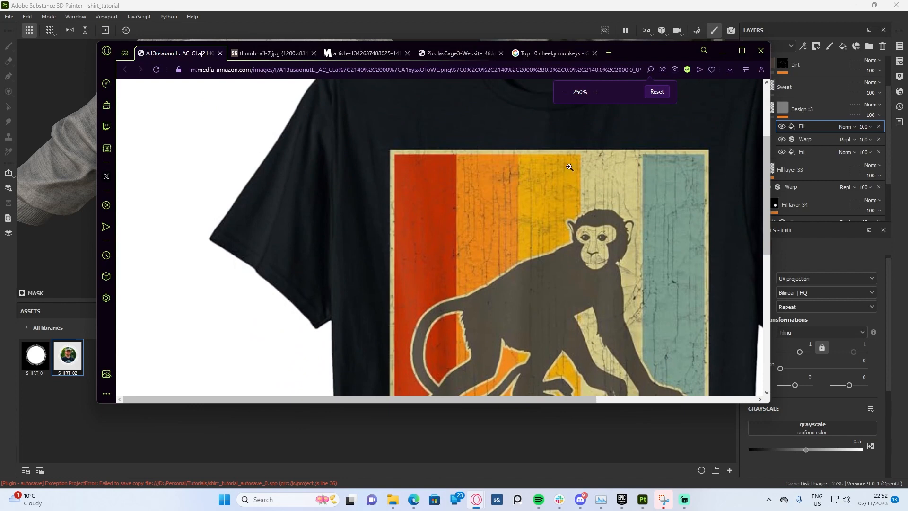
scroll(591, 133, down, 1)
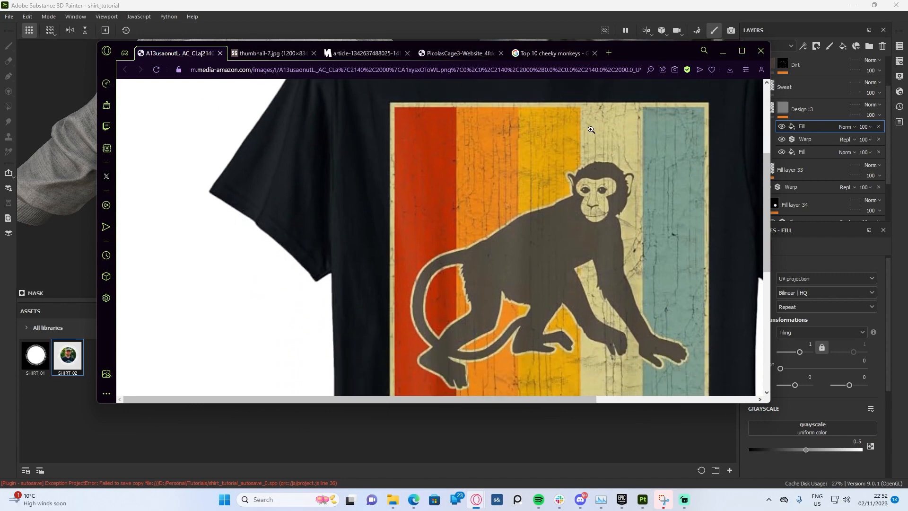
scroll(539, 143, up, 1)
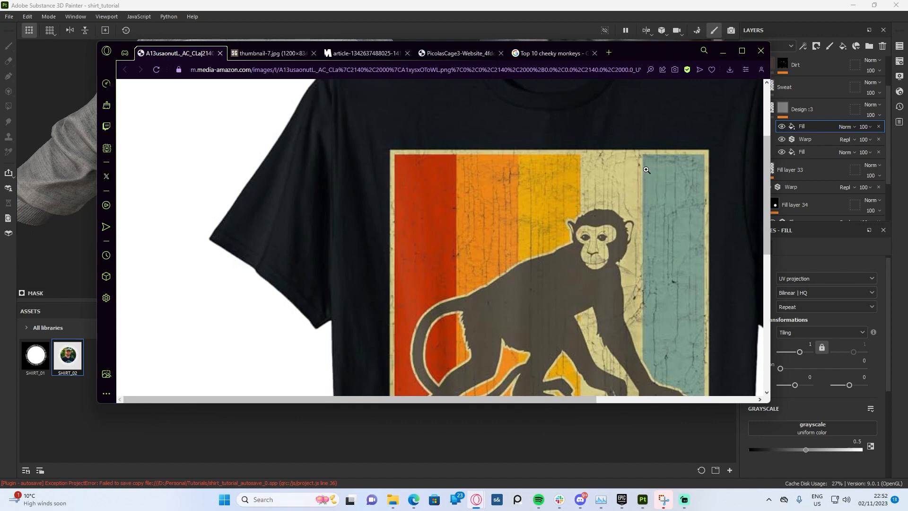
click(263, 56)
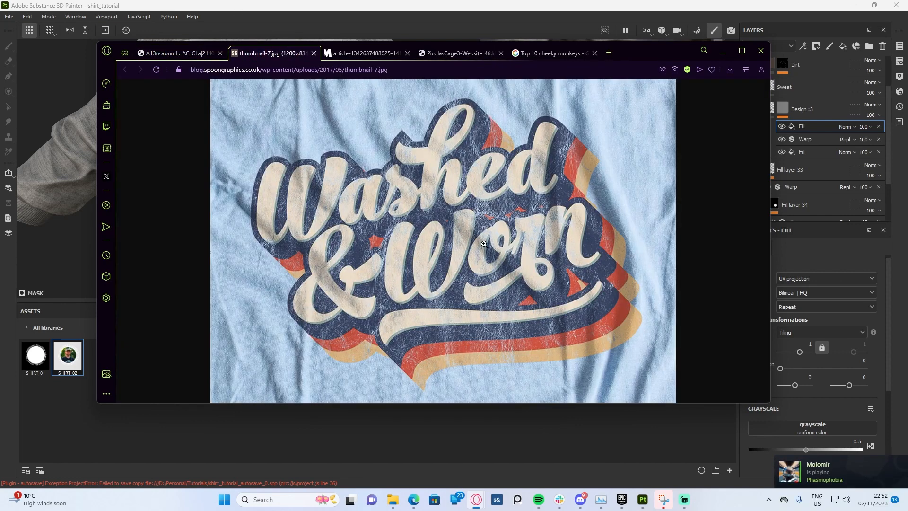
- Examine the worn texture on the Diana Princess shirt reference up close, then return to Substance 3D Painter
click(354, 56)
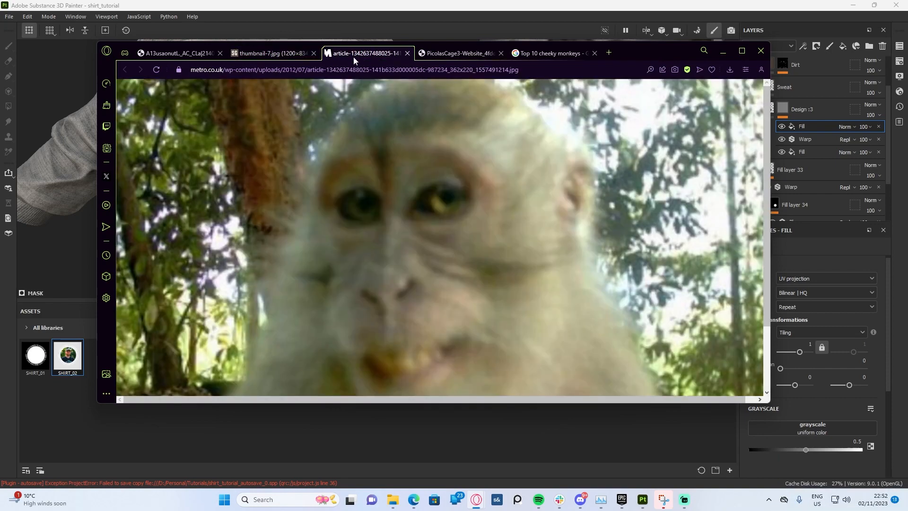
click(457, 56)
ctrl+scroll(449, 170, up, 6)
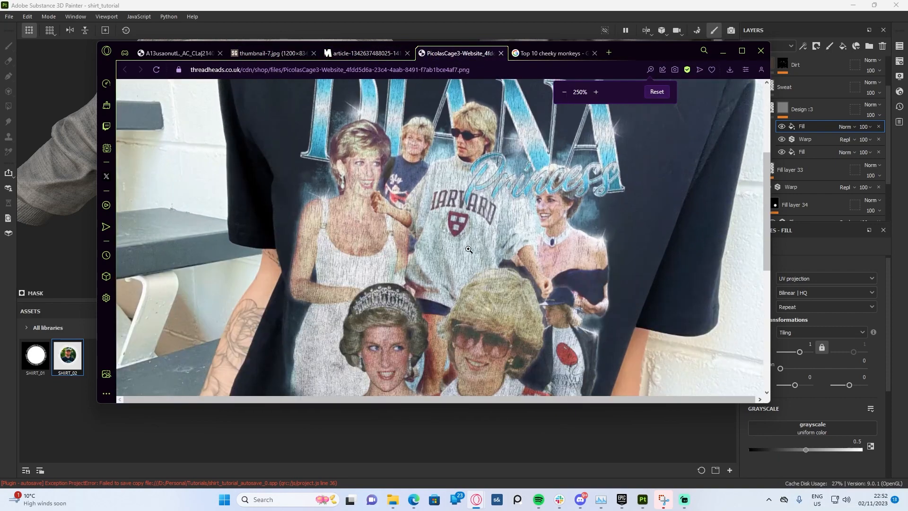
click(543, 55)
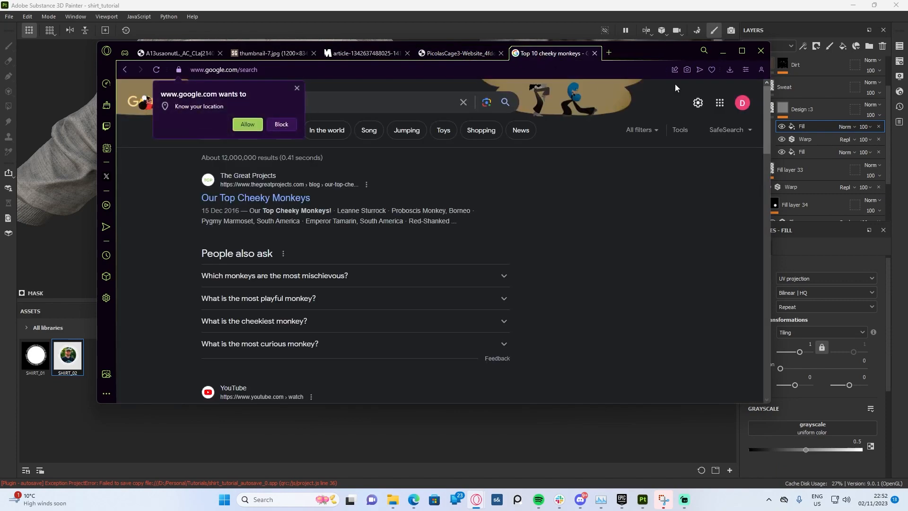
click(722, 52)
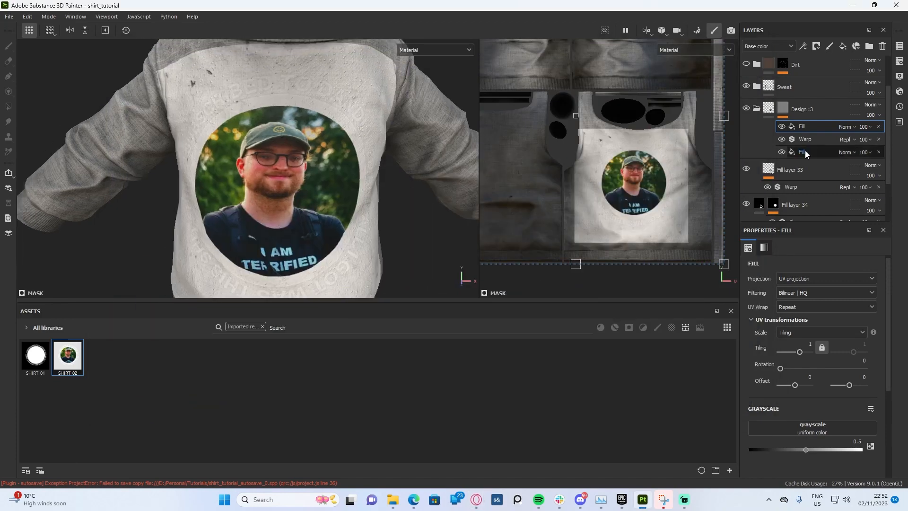
- Assign the Grunge Wood Hard texture to the top fill in the Design :3 mask
click(768, 170)
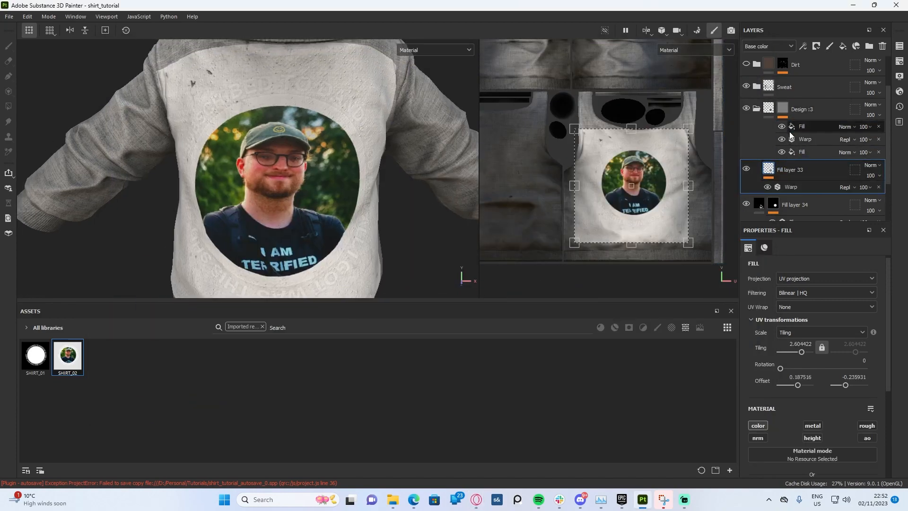
click(803, 126)
click(792, 430)
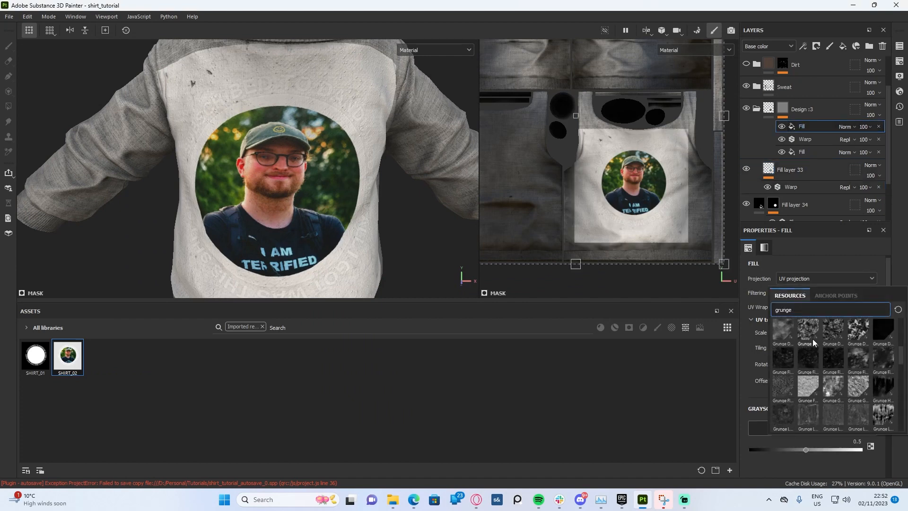
scroll(830, 365, down, 3)
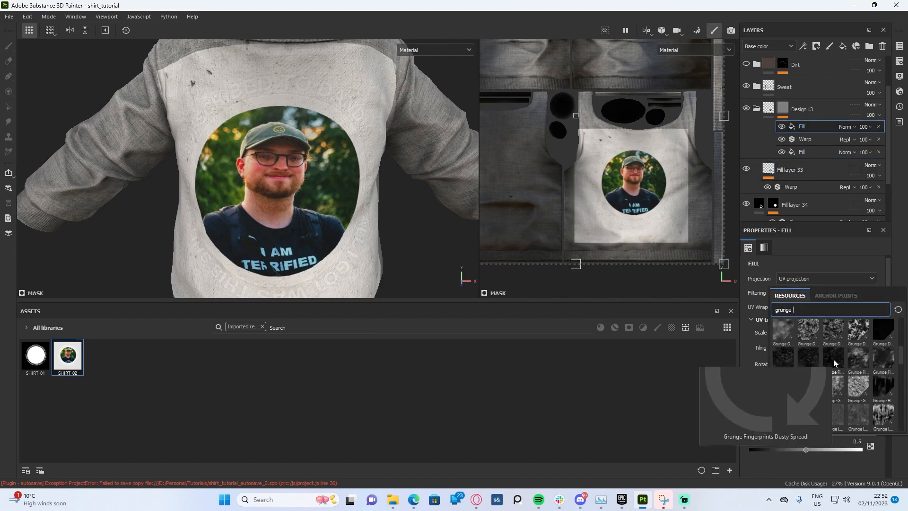
mouse_move(840, 389)
scroll(840, 389, down, 3)
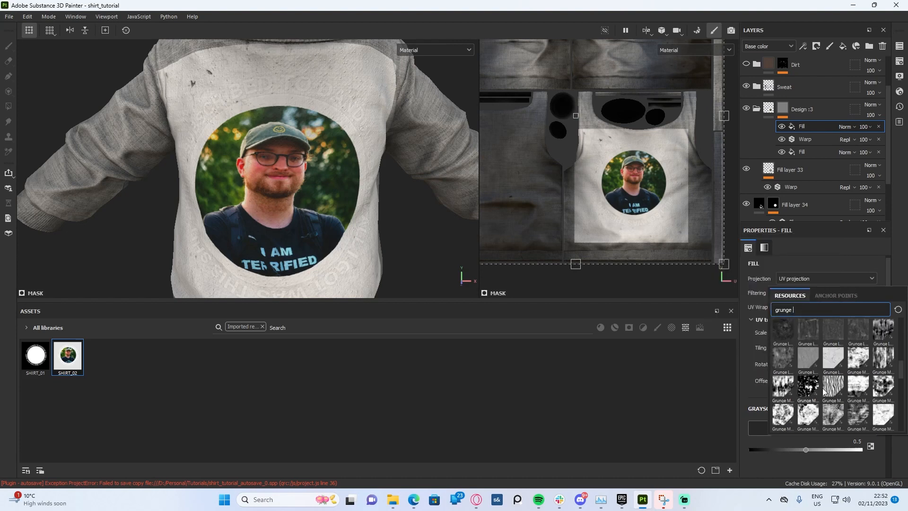
scroll(836, 389, down, 3)
scroll(836, 390, down, 3)
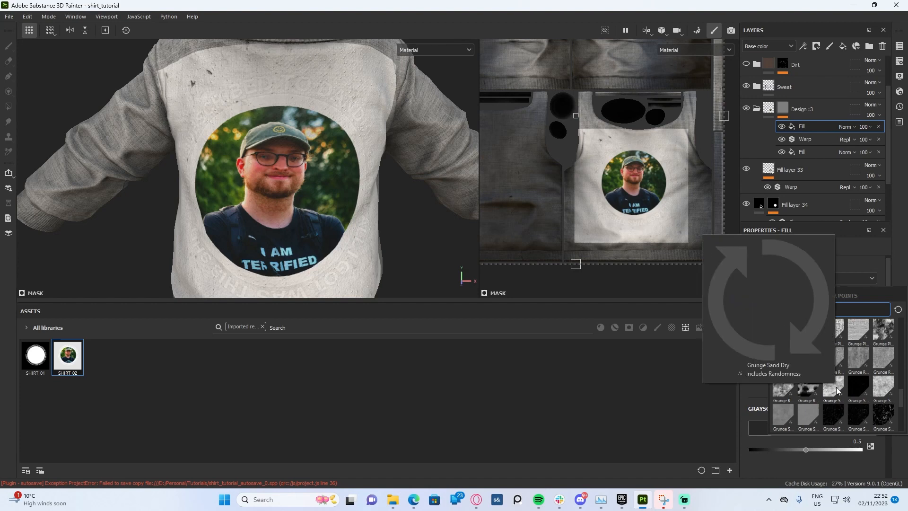
scroll(837, 387, down, 5)
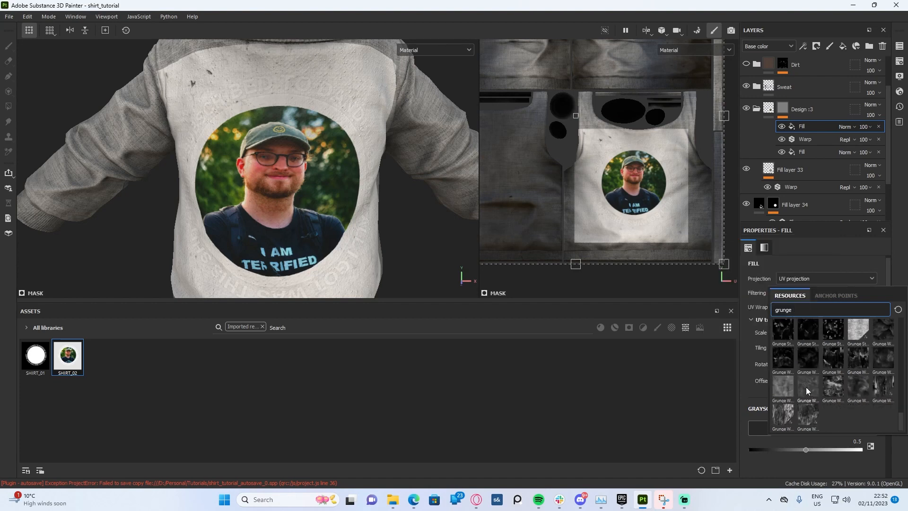
mouse_move(885, 392)
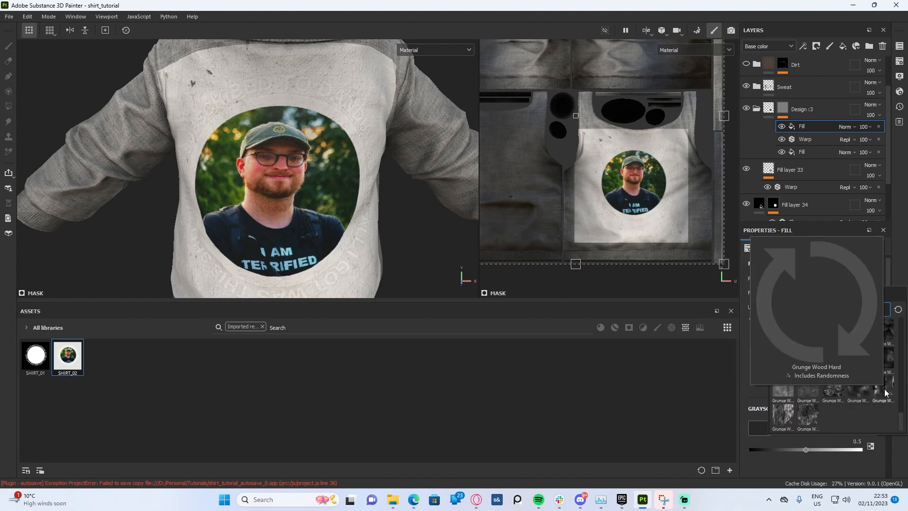
click(886, 392)
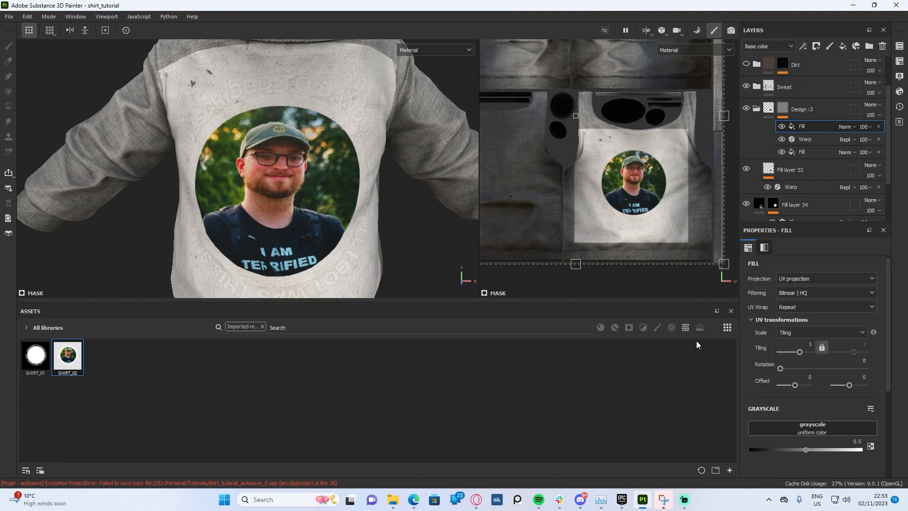
- Display the Design :3 mask on its own and inspect the wood grunge pattern across the shirt
scroll(417, 161, down, 3)
scroll(417, 160, up, 5)
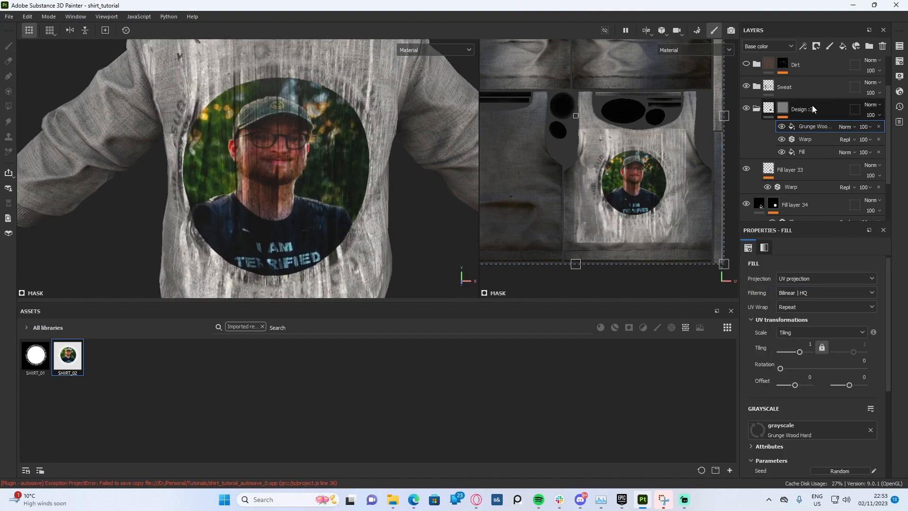
alt+click(786, 110)
scroll(336, 125, down, 3)
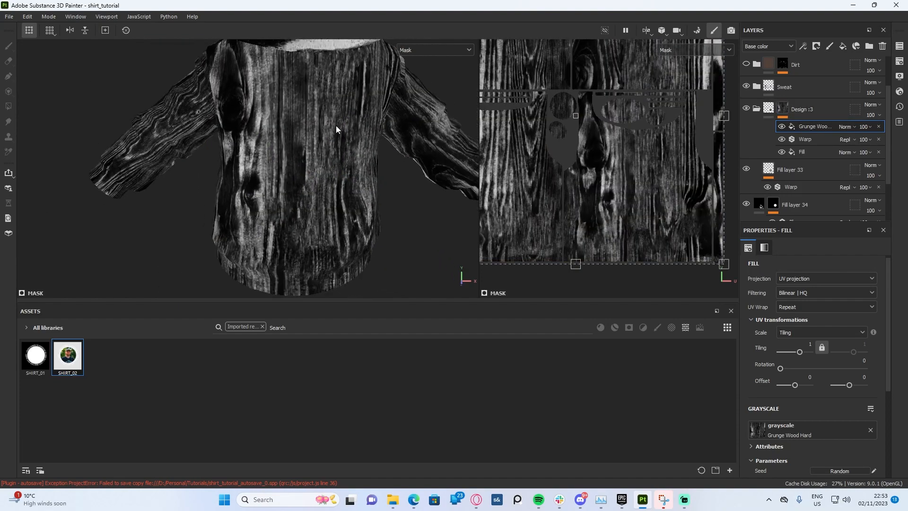
scroll(271, 121, up, 3)
scroll(303, 118, down, 4)
scroll(317, 114, up, 1)
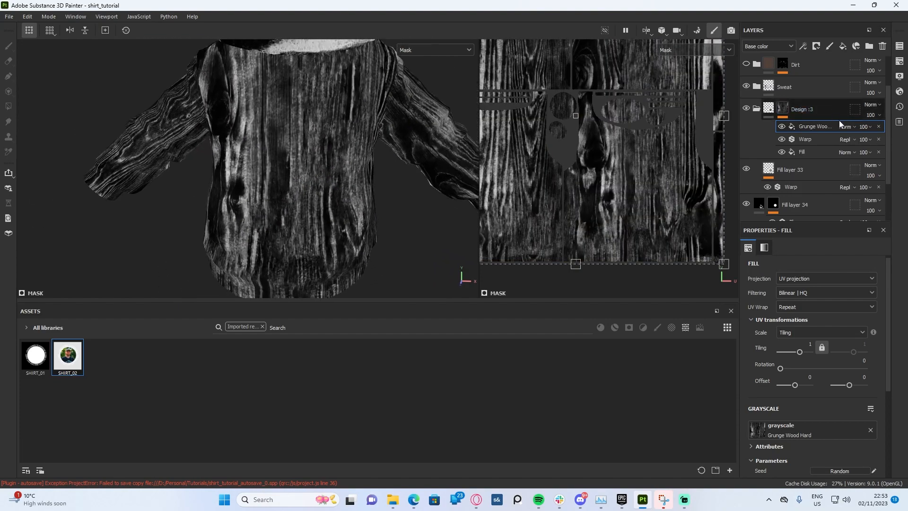
- Set the blend mode of the Grunge Wood Hard fill in the Design :3 mask to Subtract
click(781, 127)
click(781, 127)
click(845, 127)
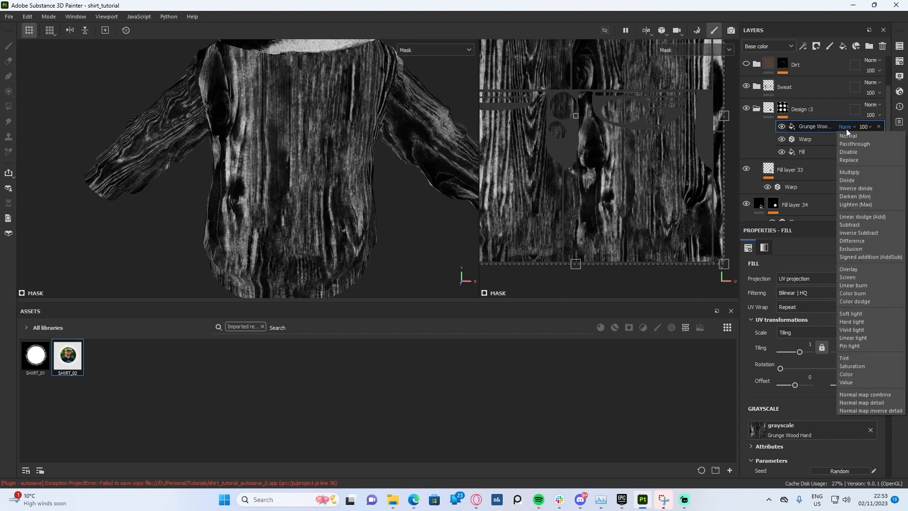
click(851, 143)
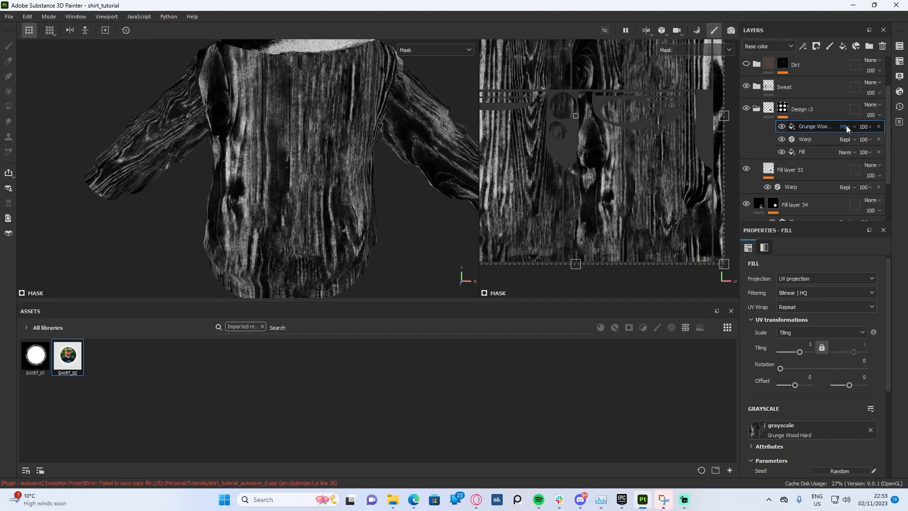
click(847, 126)
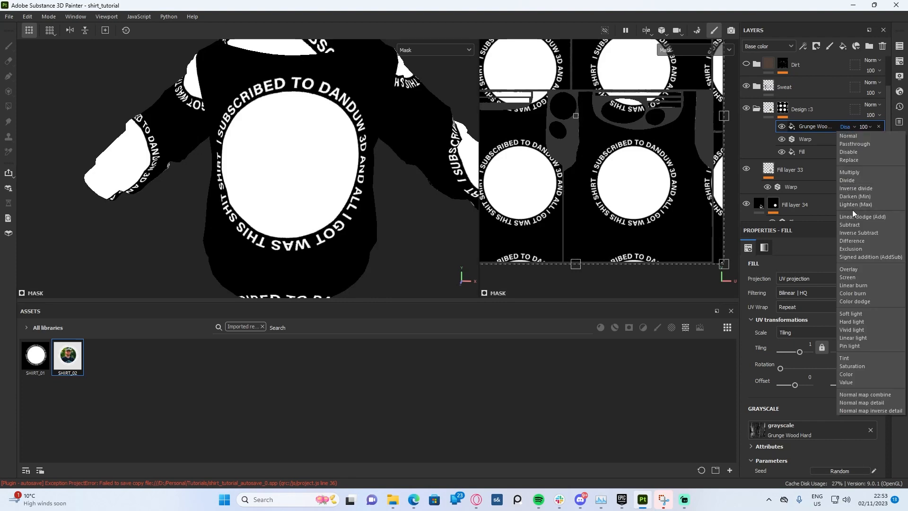
click(851, 225)
scroll(358, 124, up, 2)
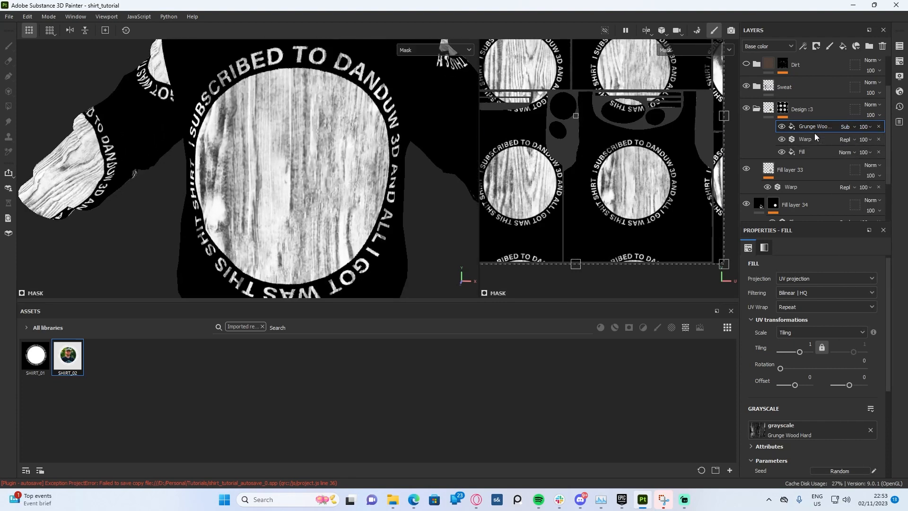
scroll(298, 127, up, 3)
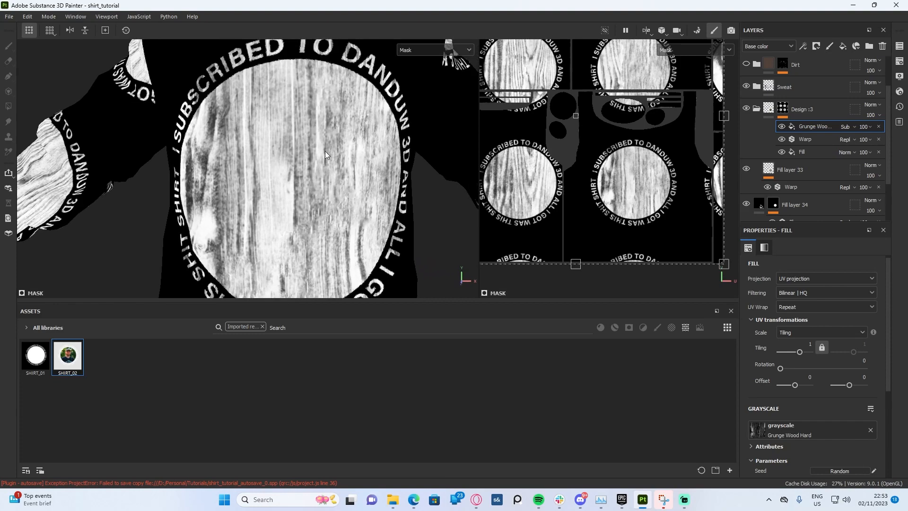
- Switch back to the material view and examine the grunge wear on the chest print
key(m)
scroll(314, 118, down, 2)
scroll(330, 120, up, 2)
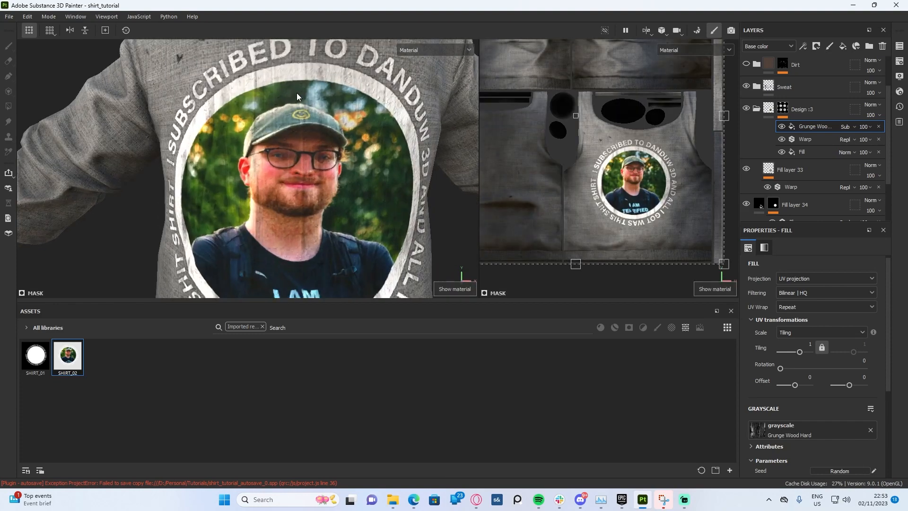
scroll(297, 93, down, 1)
scroll(305, 162, down, 3)
scroll(310, 93, up, 2)
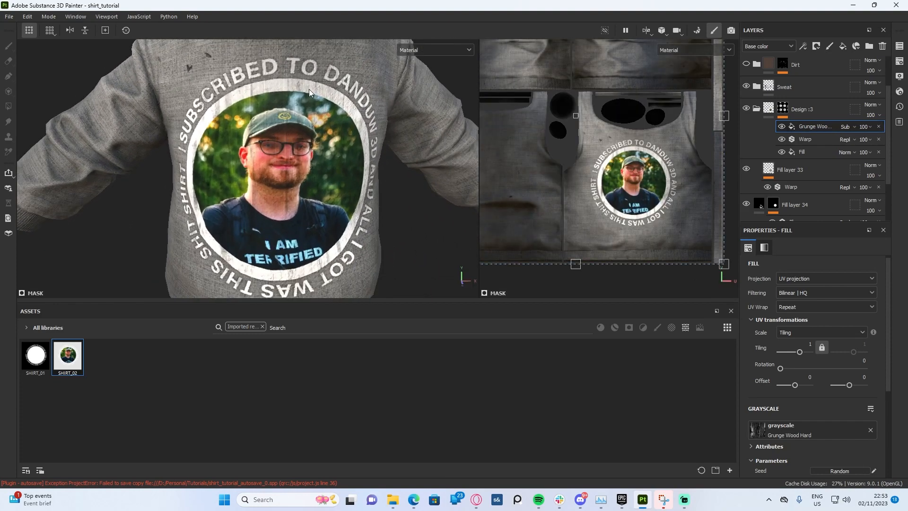
alt+drag(330, 89, 318, 81)
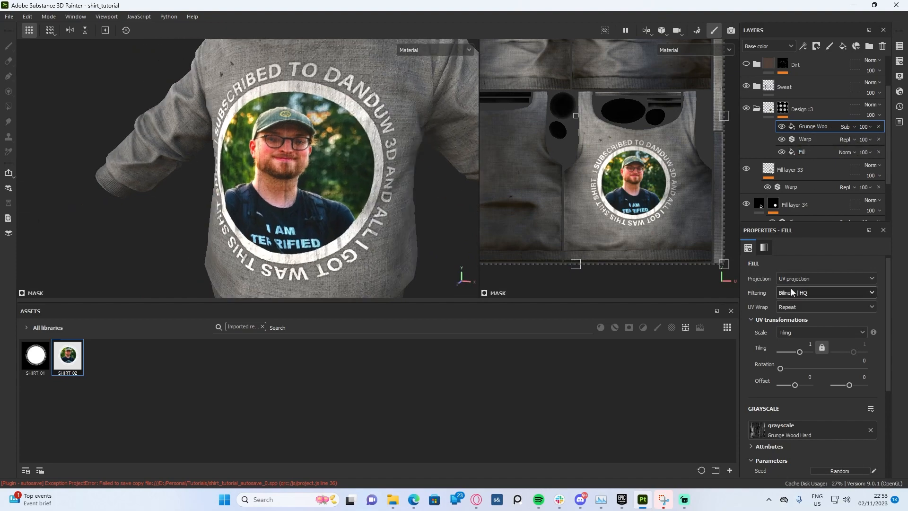
- Set the Grunge Wood Hard fill's contrast to 0.68 and its balance to 0.4
scroll(789, 334, down, 3)
scroll(784, 392, down, 1)
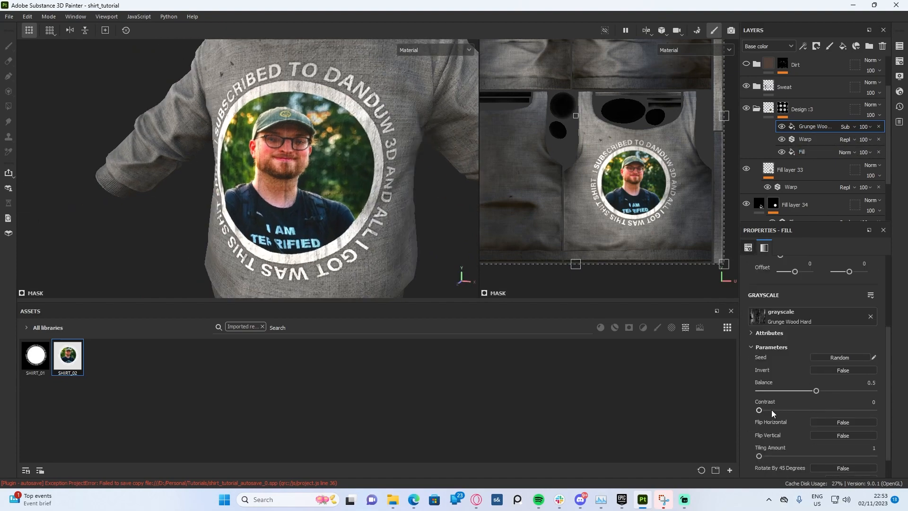
mouse_move(771, 409)
mouse_down()
mouse_move(837, 410)
mouse_move(799, 387)
mouse_move(828, 386)
mouse_move(801, 387)
mouse_up()
scroll(320, 224, up, 3)
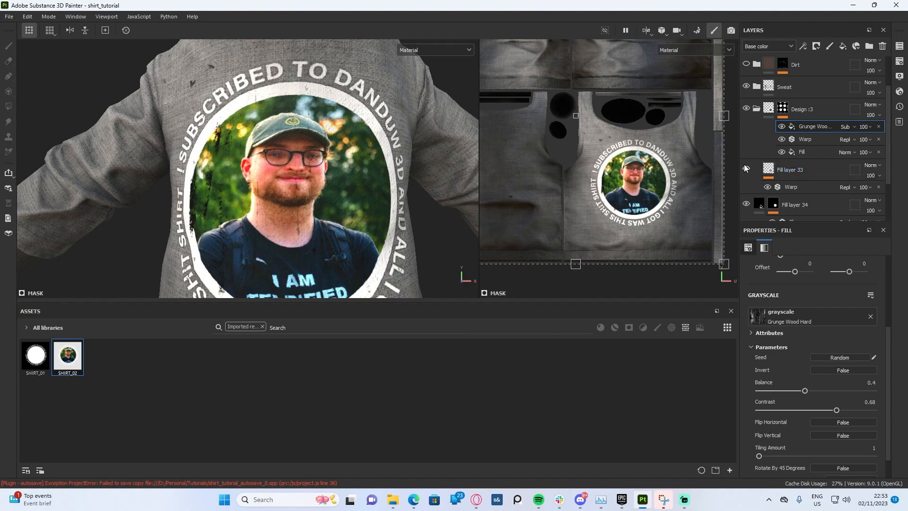
- Lower the opacity of Fill layer 34, the blurred dark underlayer, to 40
scroll(852, 166, down, 1)
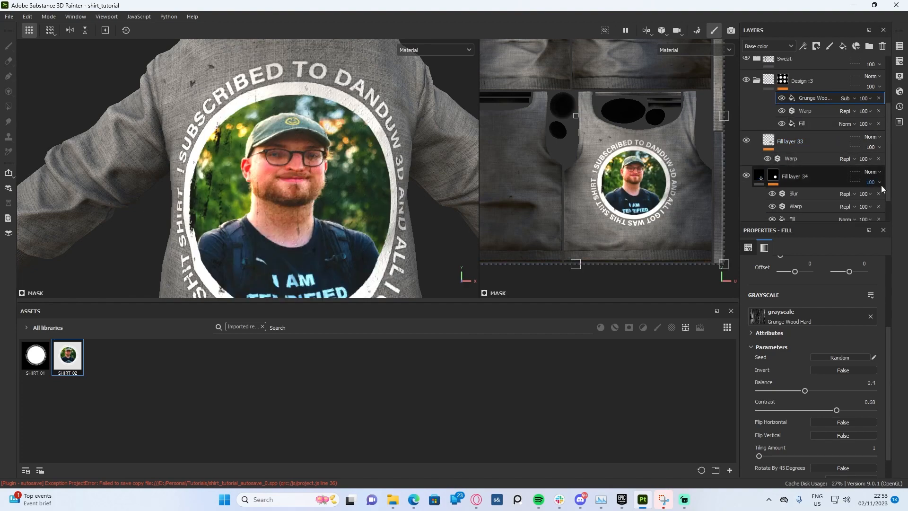
click(883, 200)
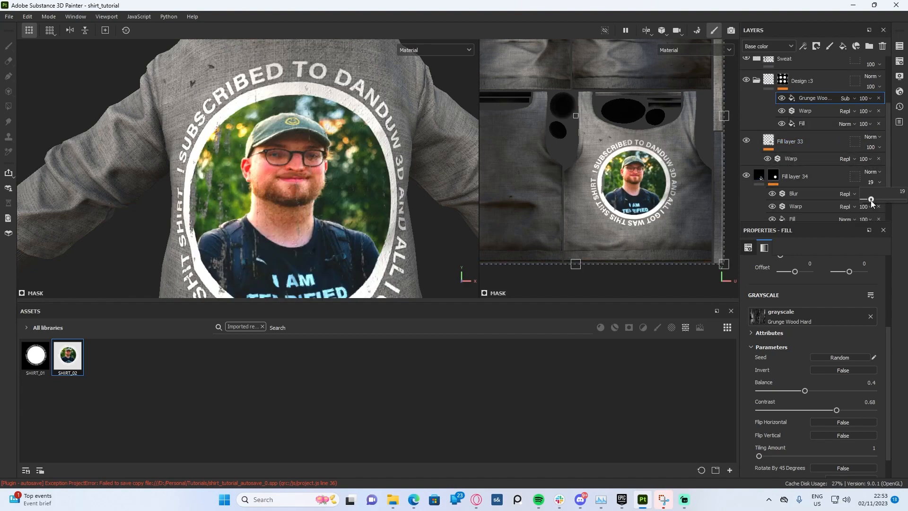
scroll(344, 88, down, 3)
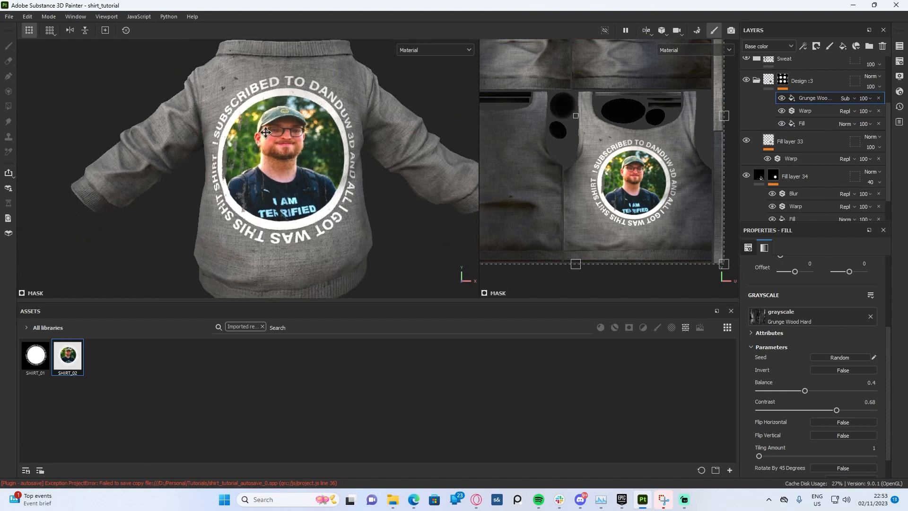
scroll(259, 154, up, 3)
alt+drag(259, 154, 297, 114)
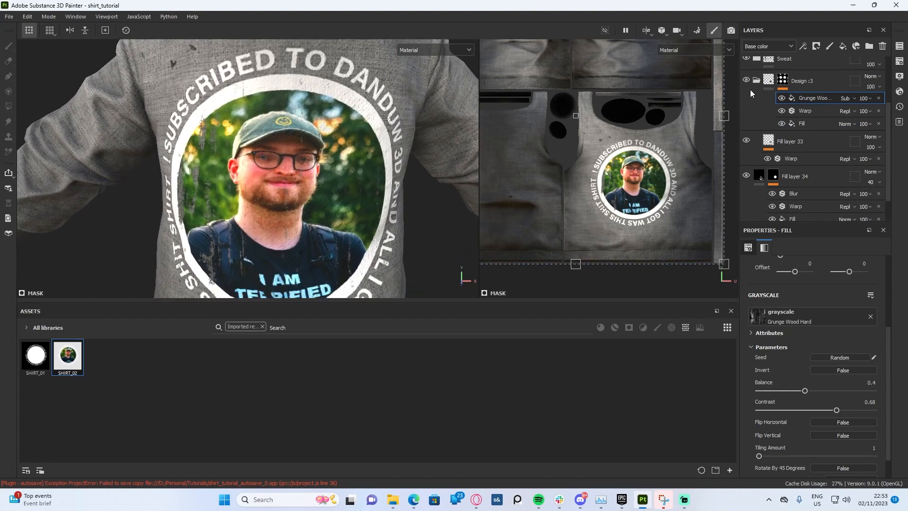
- Duplicate the Grunge Wood Hard fill in the Design :3 mask and replace the copy's texture with Grunge Spots Dirty
scroll(757, 97, up, 1)
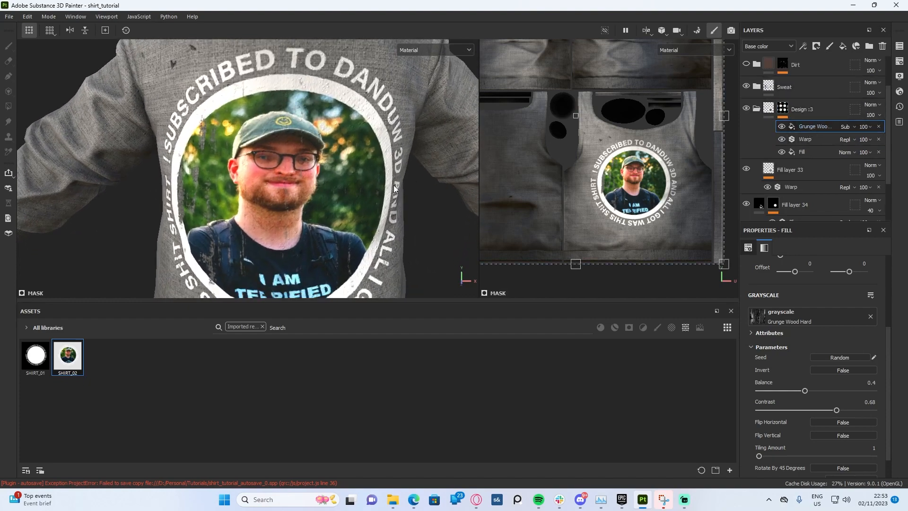
key(ctrl+d)
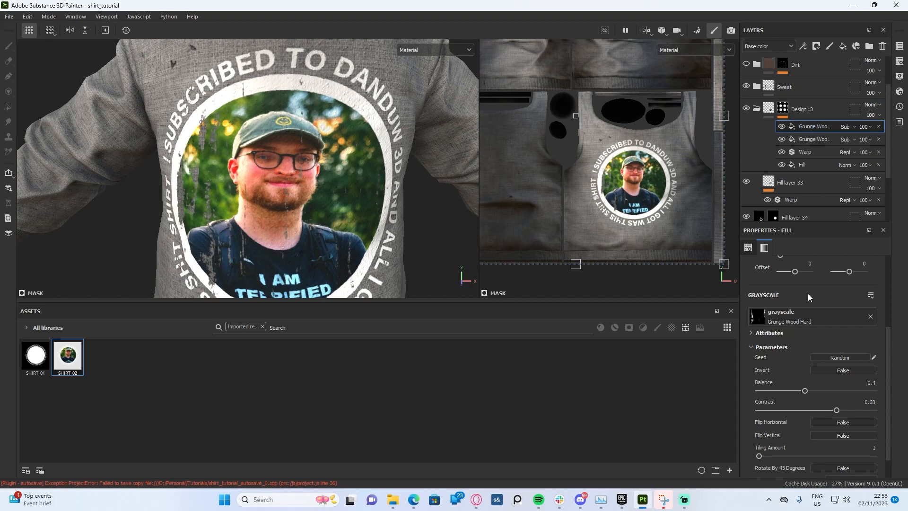
click(808, 312)
scroll(806, 373, down, 10)
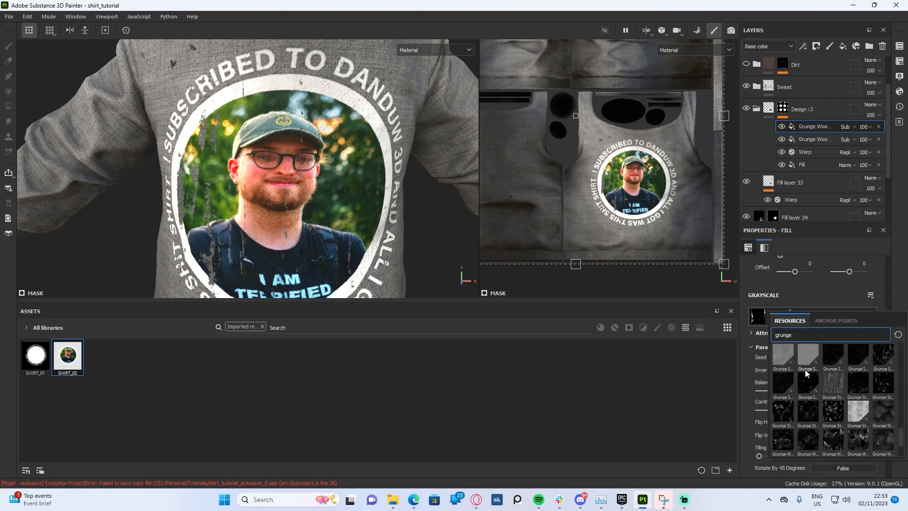
click(790, 388)
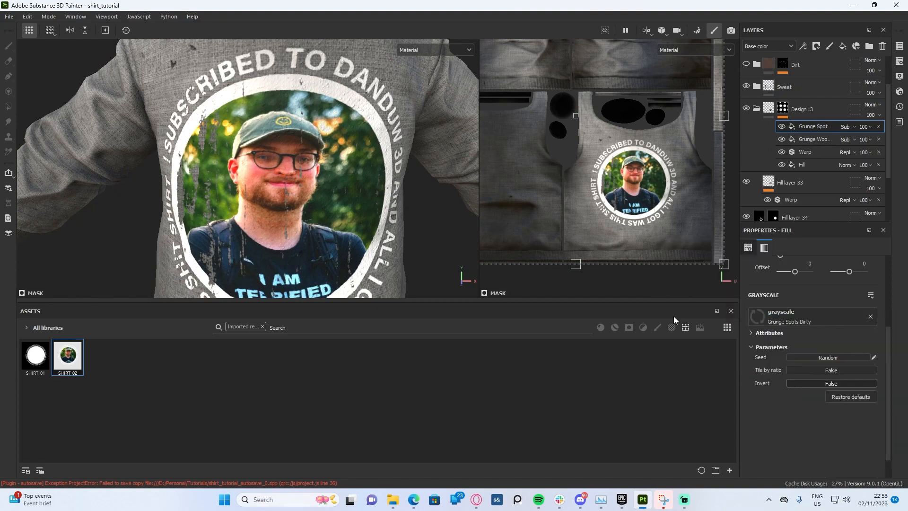
- Examine the spotted wear on the chest print up close and across the whole shirt
alt+right_drag(315, 159, 379, 180)
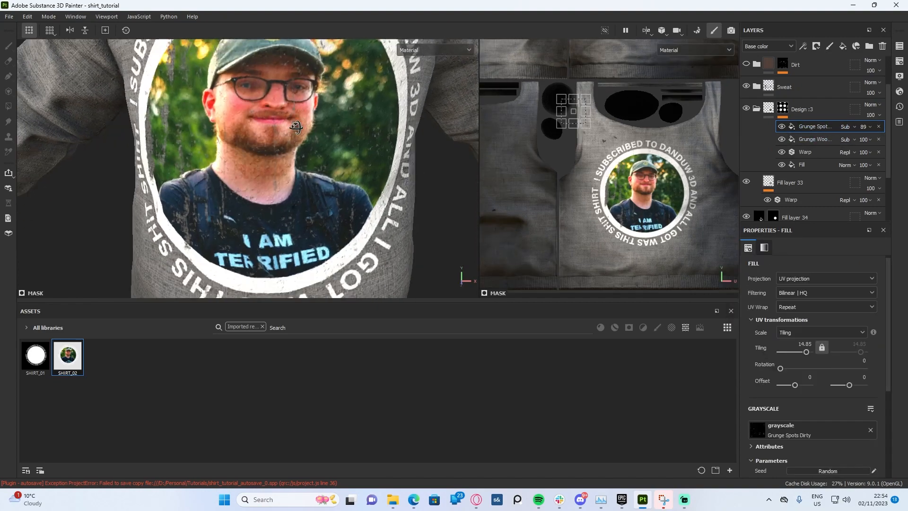
alt+right_drag(387, 148, 294, 128)
alt+middle_drag(294, 128, 294, 161)
key(Tab)
alt+right_drag(360, 156, 402, 122)
key(Tab)
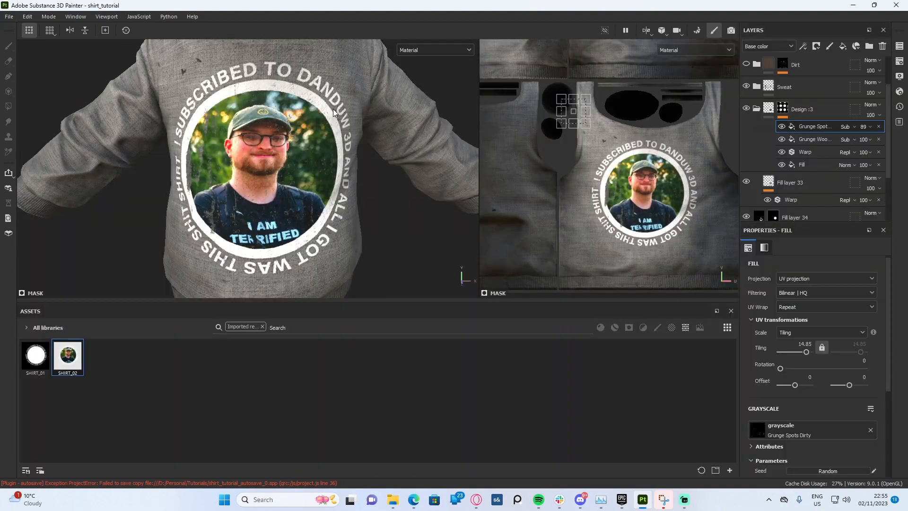
- Add a paint effect above the grunge fills in the Design :3 folder's mask
right_click(820, 125)
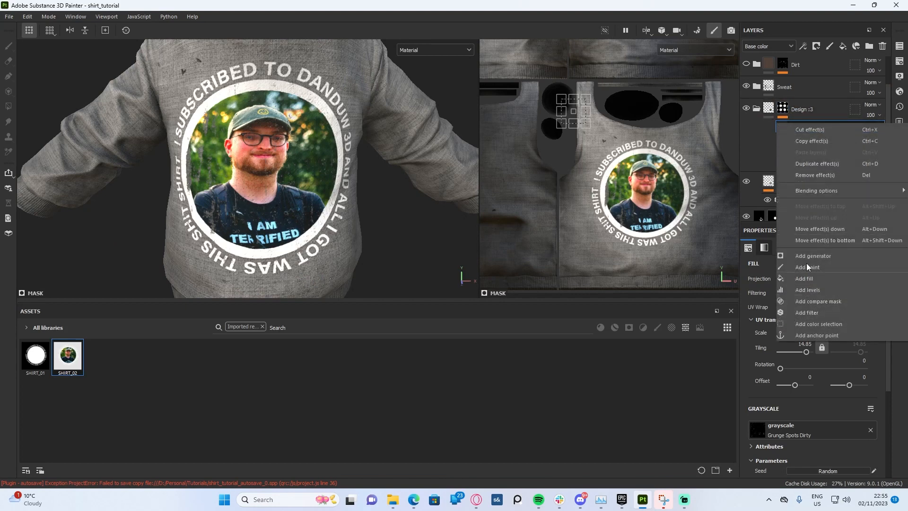
click(809, 268)
scroll(139, 65, up, 2)
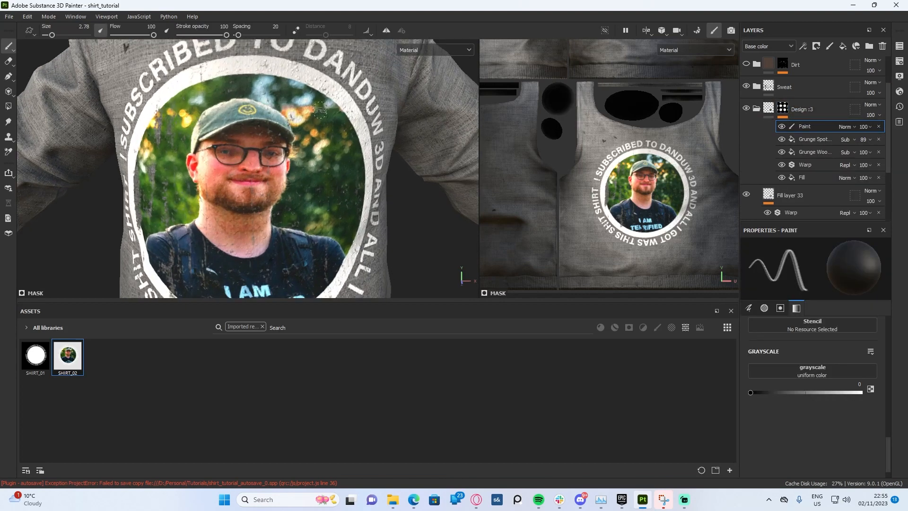
- Find a ragged-edged brush alpha among all the library's alphas and load it as the paint brush's alpha
click(263, 326)
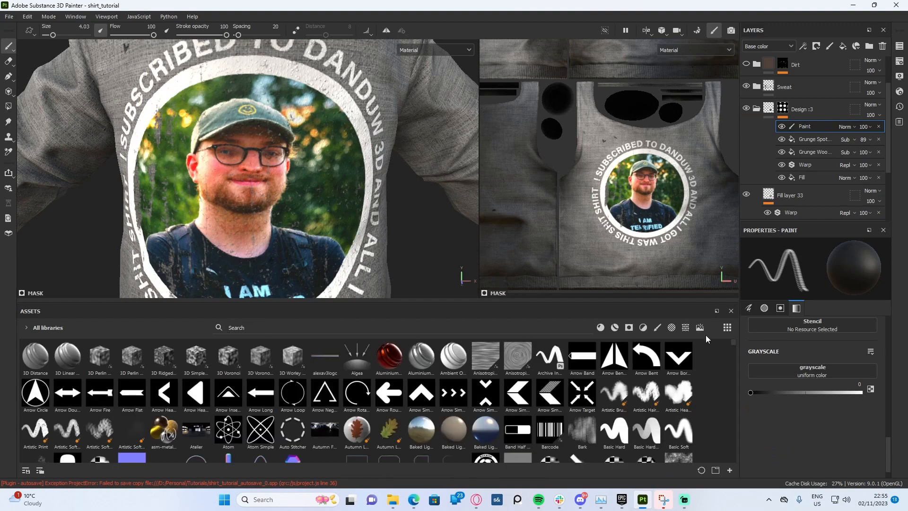
click(672, 328)
scroll(488, 396, down, 3)
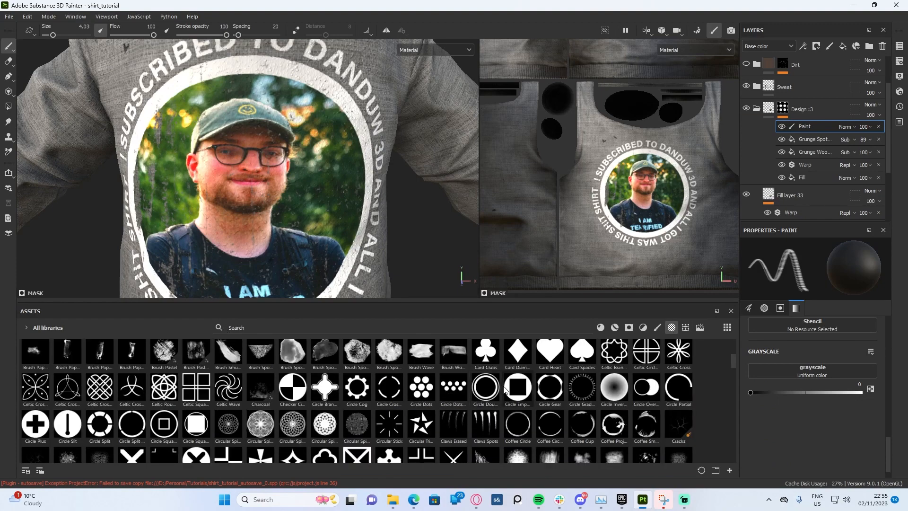
scroll(505, 389, up, 3)
click(455, 396)
- Reduce the brush size to 2.22 and paint chipped wear in black into the white ring's upper edge beside the DANDUW lettering
scroll(307, 178, up, 6)
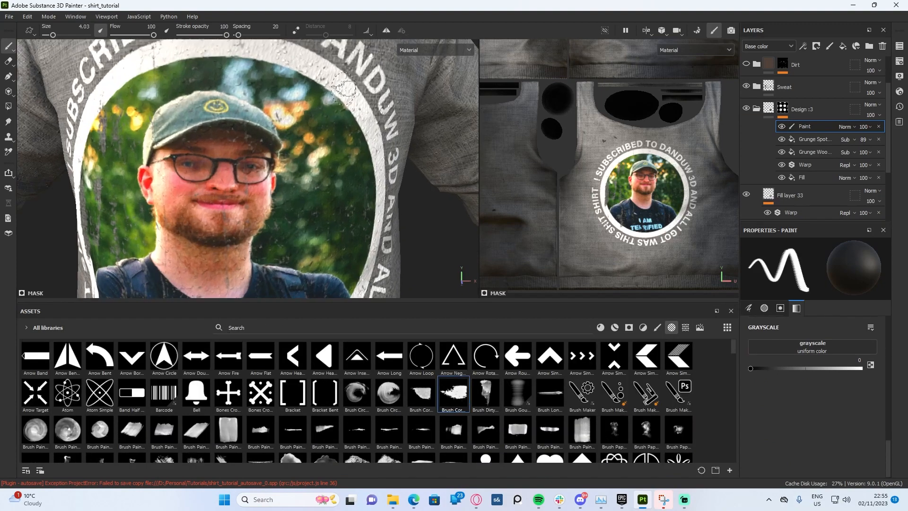
scroll(362, 141, up, 2)
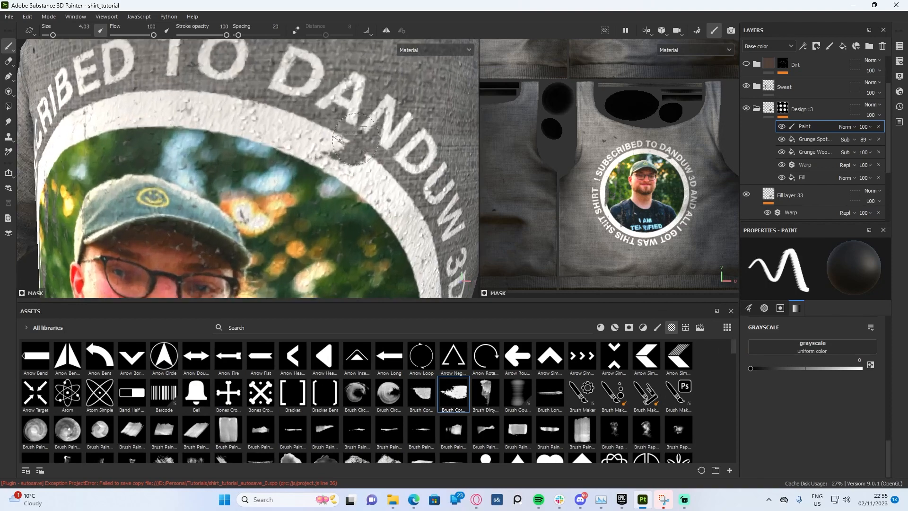
key(bracketleft)
scroll(348, 118, down, 5)
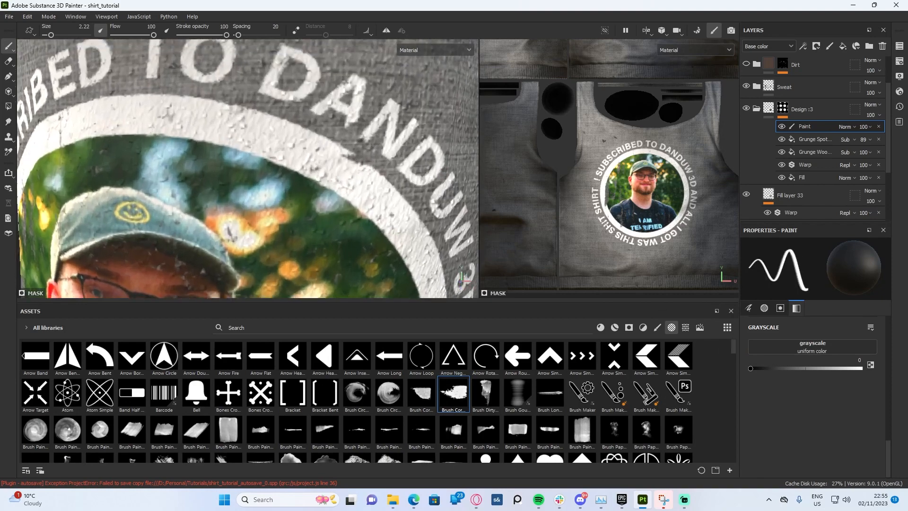
scroll(320, 93, down, 1)
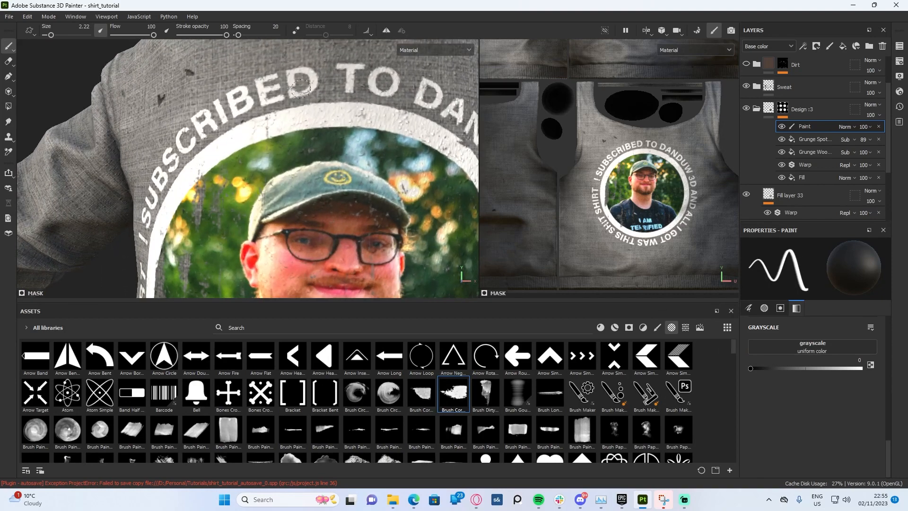
scroll(307, 94, up, 1)
scroll(294, 104, down, 3)
- Paint chips out of the lower curved lettering around THIS and GOT in the Design :3 mask
scroll(280, 123, up, 4)
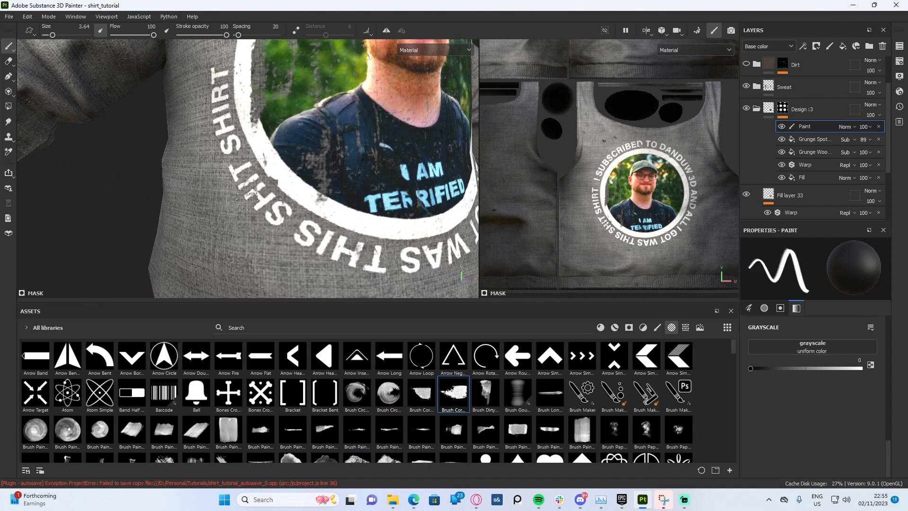
alt+drag(258, 177, 237, 156)
scroll(258, 179, up, 2)
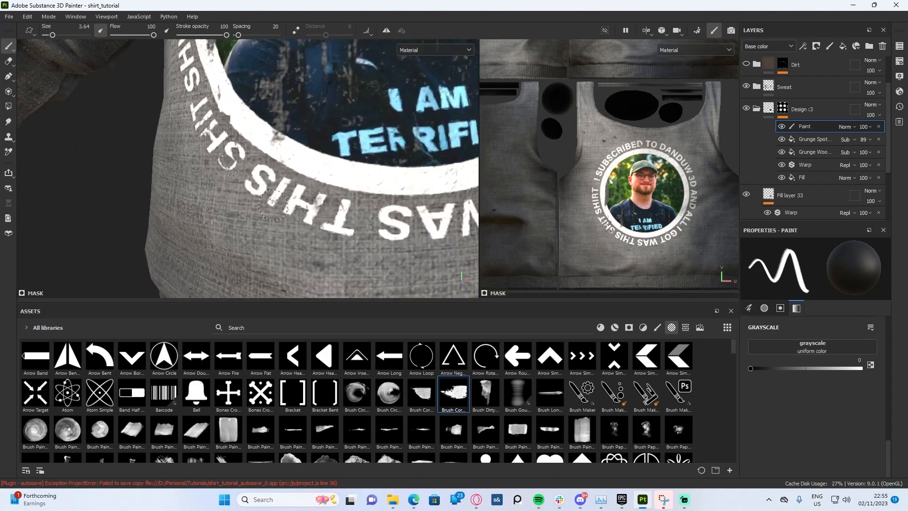
click(224, 159)
click(279, 201)
mouse_move(302, 228)
alt+mouse_down()
mouse_move(335, 200)
mouse_move(285, 212)
alt+mouse_up()
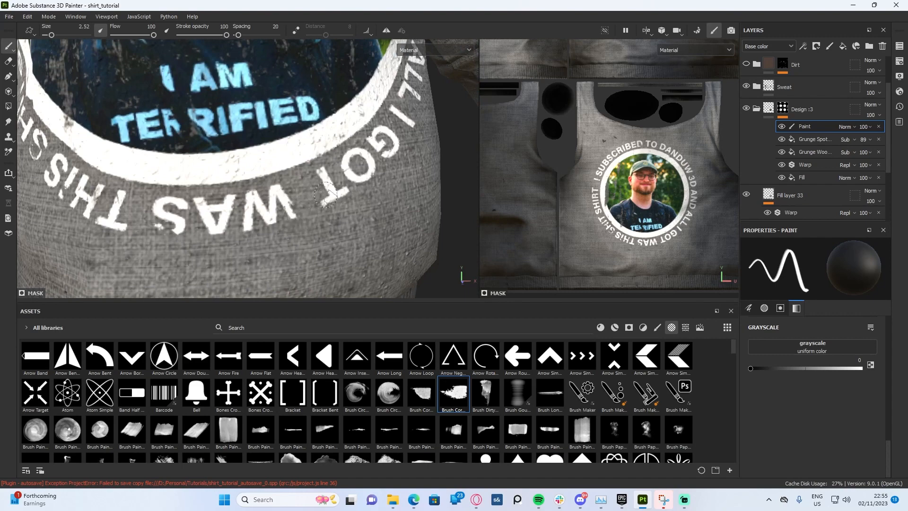
alt+drag(349, 164, 309, 226)
scroll(317, 216, down, 3)
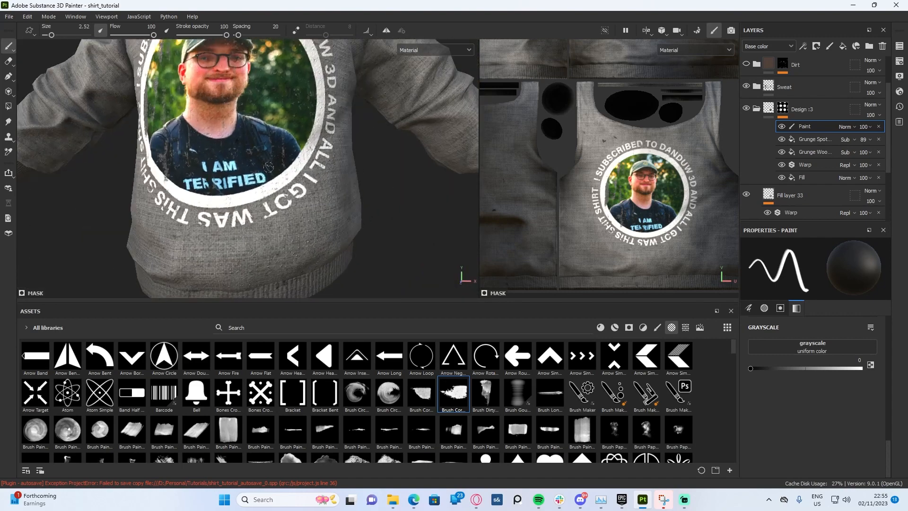
- Paint chips out of the upper lettering around the end of SUBSCRIBED with brush size 2.4
alt+middle_drag(317, 215, 378, 248)
key(Tab)
scroll(355, 176, down, 3)
scroll(365, 169, up, 4)
scroll(366, 168, up, 3)
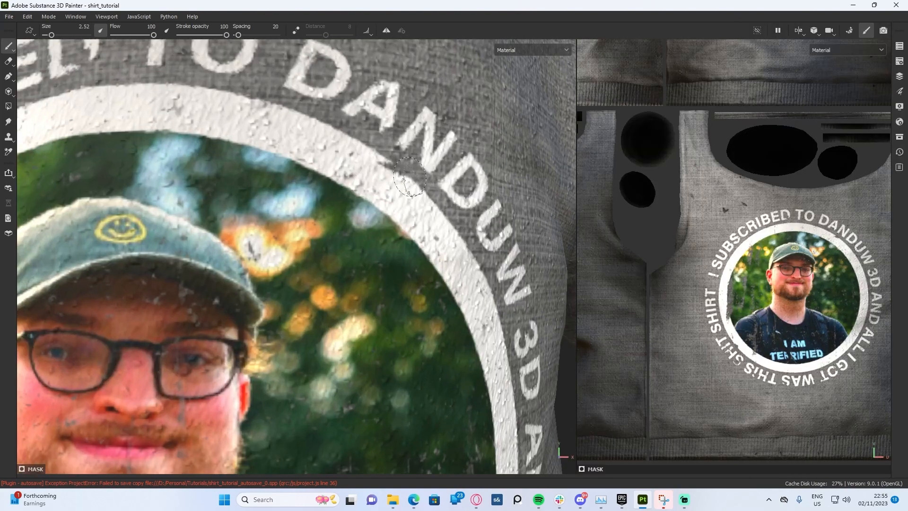
scroll(448, 195, down, 6)
scroll(261, 163, up, 3)
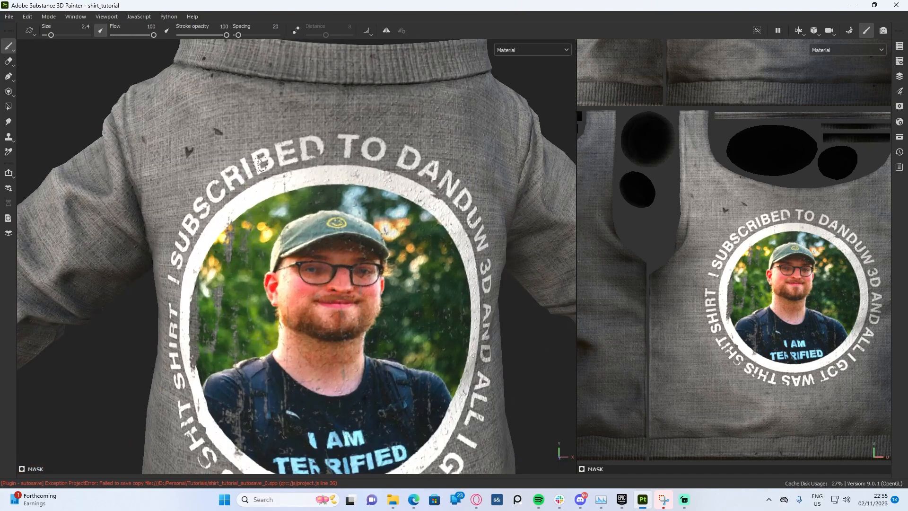
- Examine the chipped chest print on the shirt from several angles, both across the whole garment and up close
scroll(259, 151, down, 5)
scroll(261, 181, up, 4)
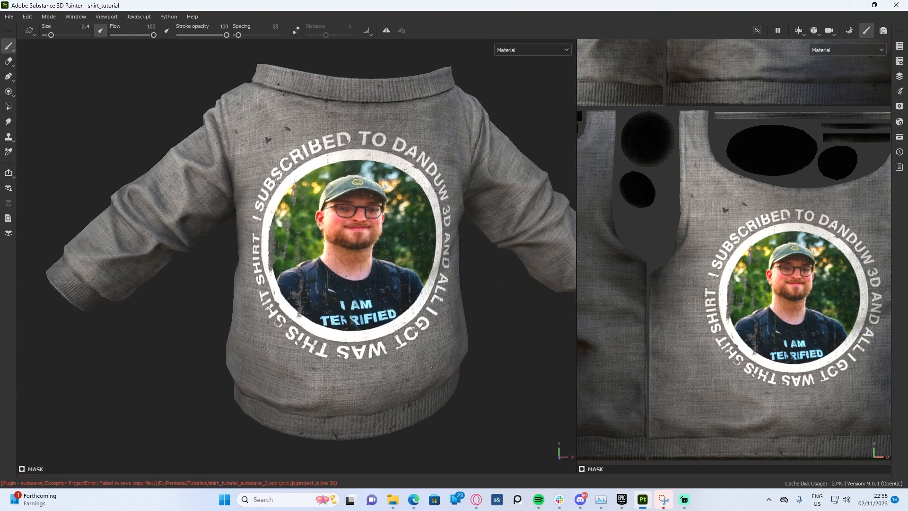
scroll(264, 182, down, 5)
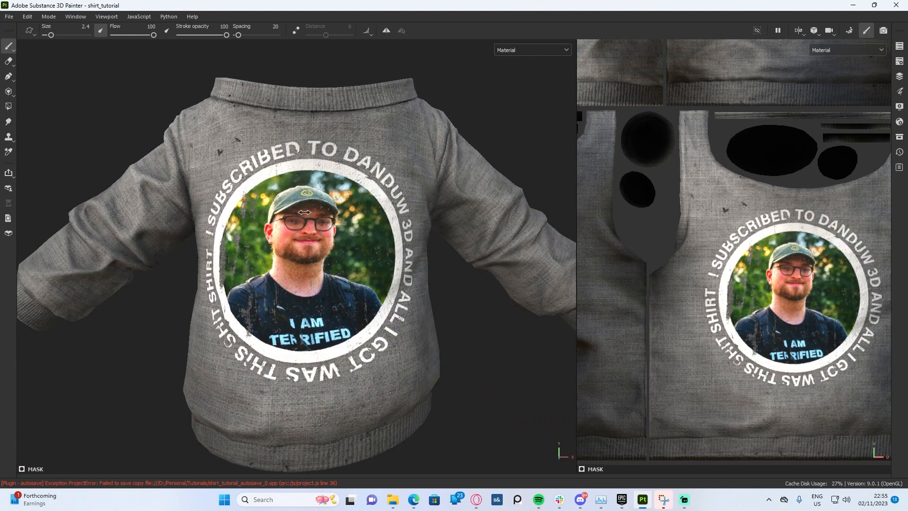
shift+right_drag(304, 212, 298, 213)
alt+middle_drag(298, 213, 280, 201)
scroll(270, 203, down, 1)
key(Tab)
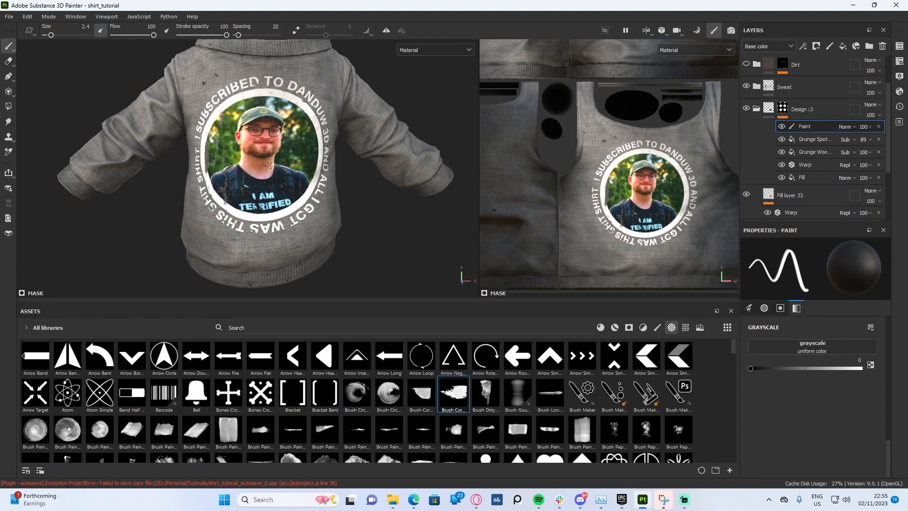
alt+middle_drag(269, 166, 276, 172)
scroll(276, 172, up, 2)
alt+drag(276, 172, 350, 156)
alt+middle_drag(350, 156, 365, 171)
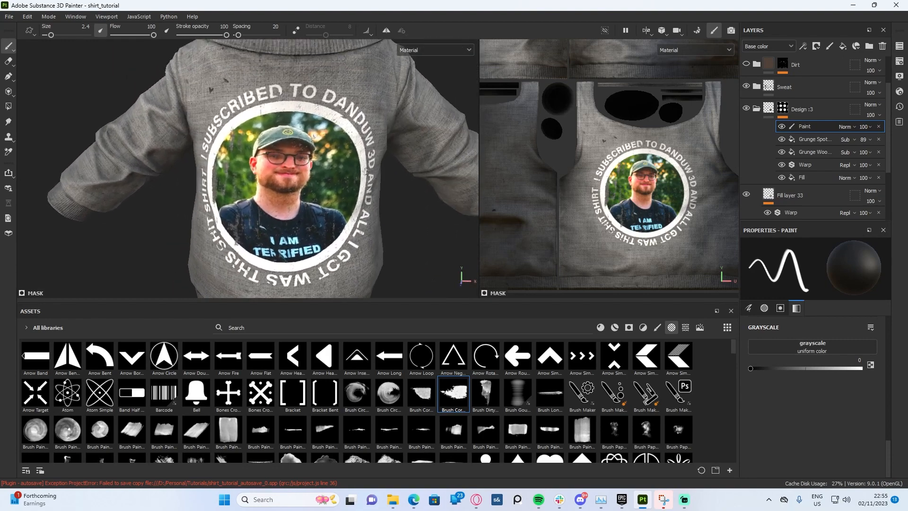
scroll(332, 178, up, 2)
alt+drag(365, 172, 339, 136)
alt+middle_drag(339, 136, 355, 98)
scroll(354, 125, down, 1)
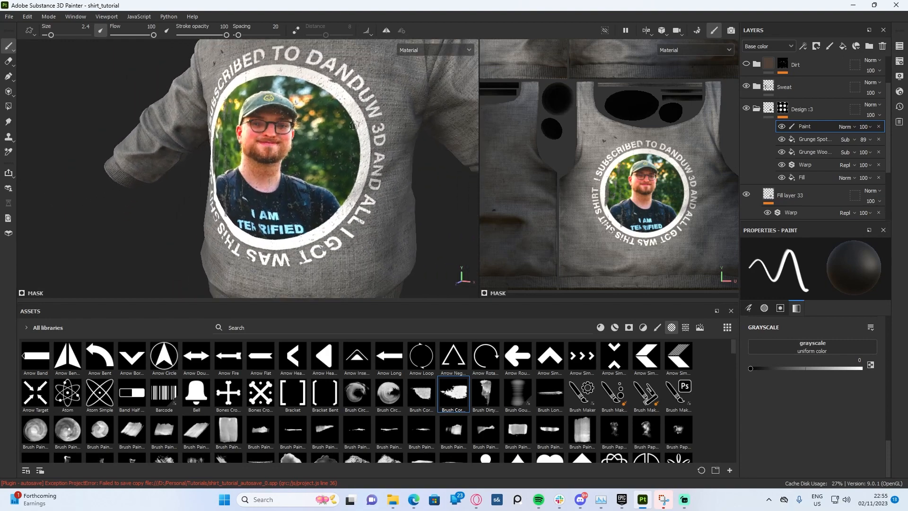
alt+drag(362, 118, 357, 96)
alt+middle_drag(358, 96, 344, 121)
scroll(365, 98, up, 2)
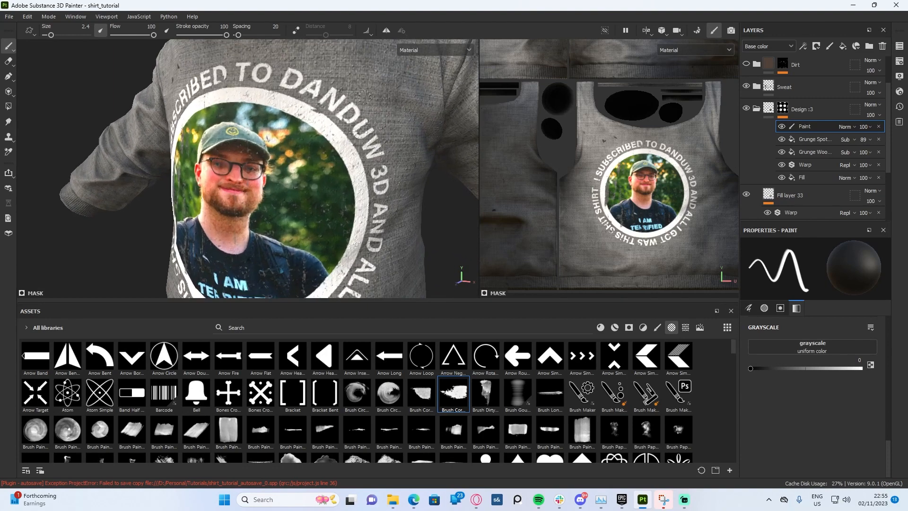
scroll(364, 97, down, 3)
key(Tab)
scroll(365, 98, up, 3)
key(Tab)
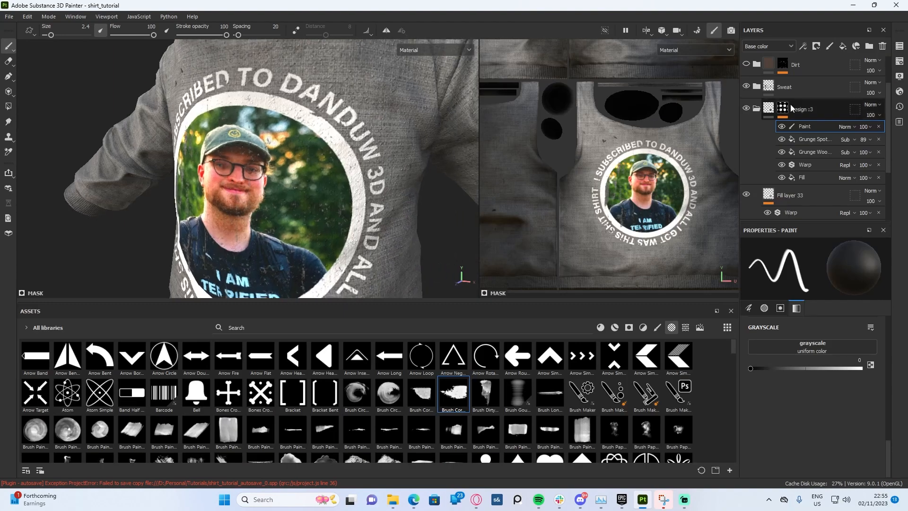
- Add a fill layer above Fill layer 33, keep only its height channel active, and set the height to 1
scroll(799, 156, down, 1)
click(800, 170)
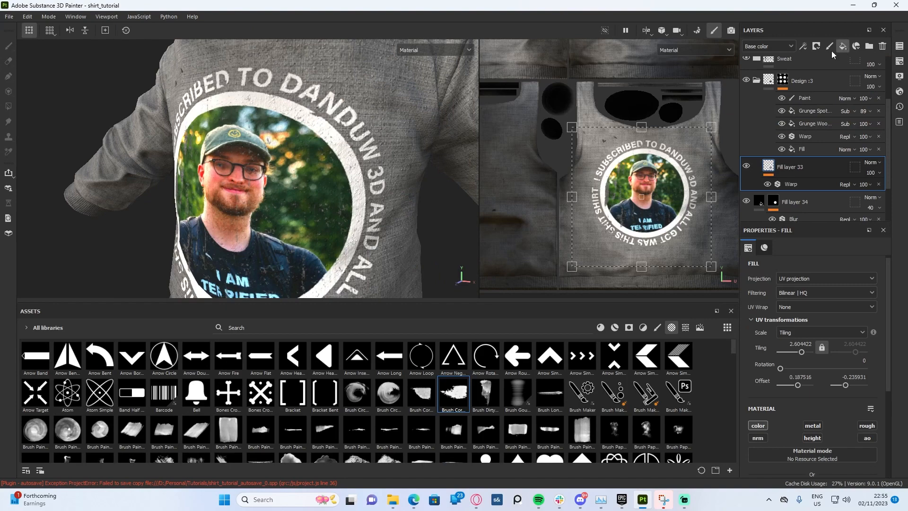
click(842, 46)
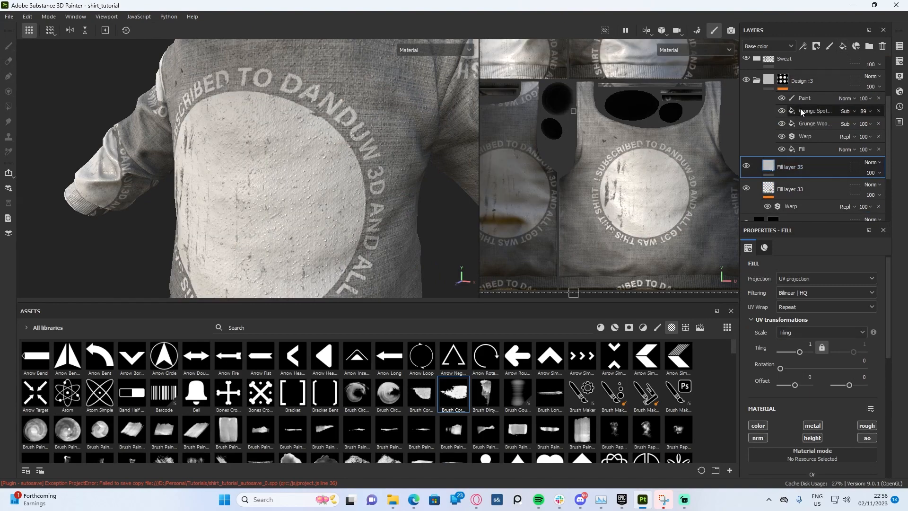
scroll(758, 426, down, 1)
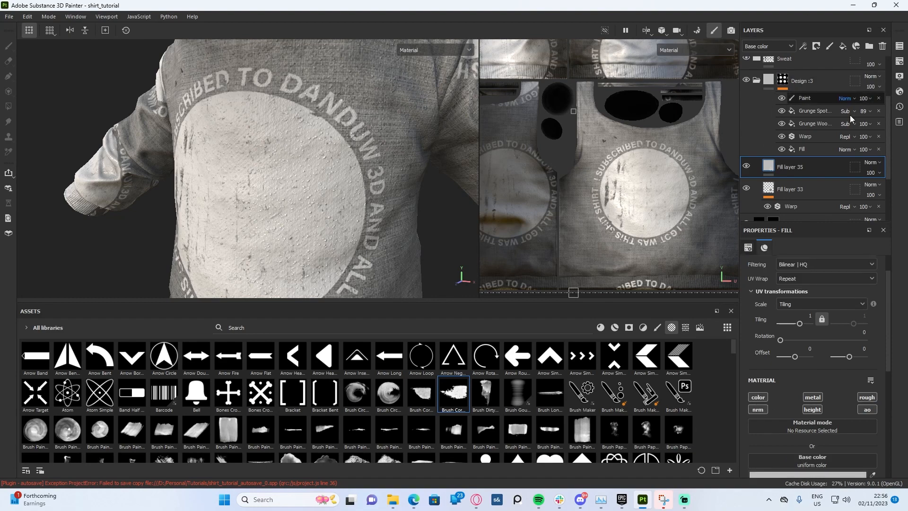
click(826, 410)
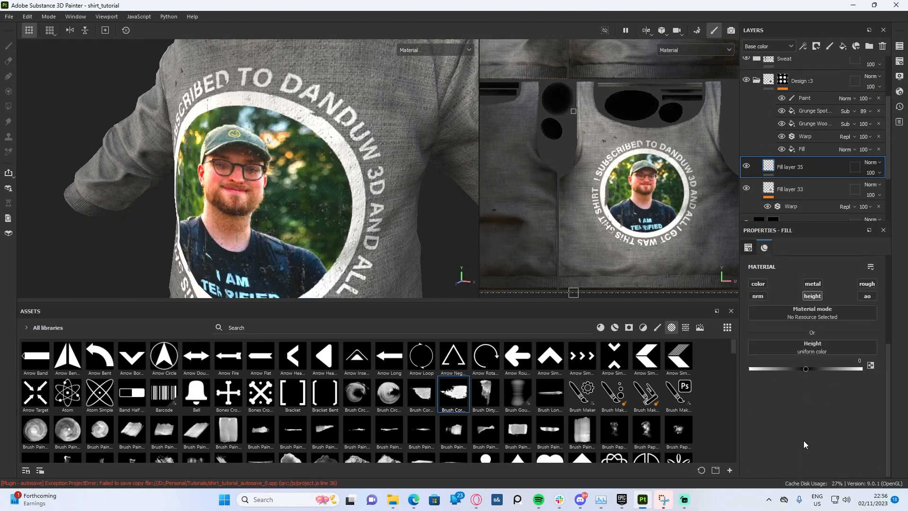
drag(810, 371, 861, 368)
- Copy the Design :3 folder's mask and paste it into the mask of the height-only fill layer
scroll(800, 133, up, 1)
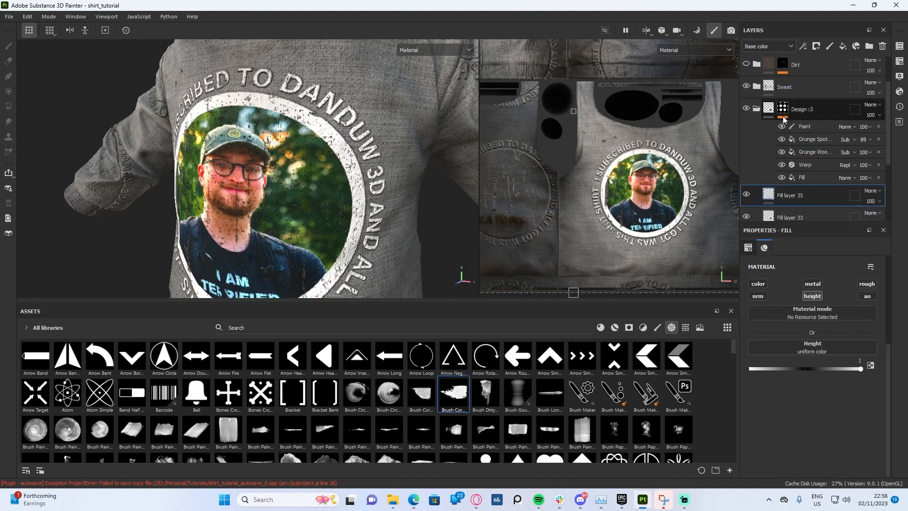
scroll(799, 131, down, 1)
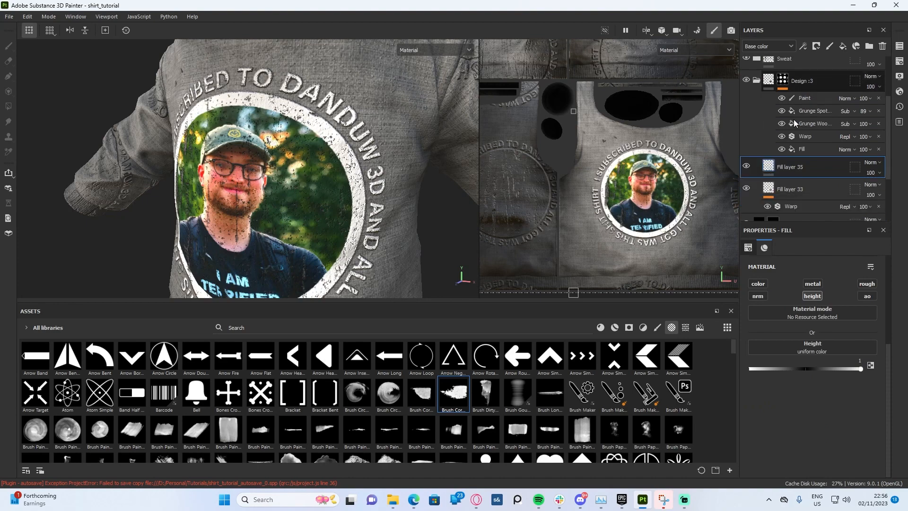
right_click(782, 81)
click(804, 343)
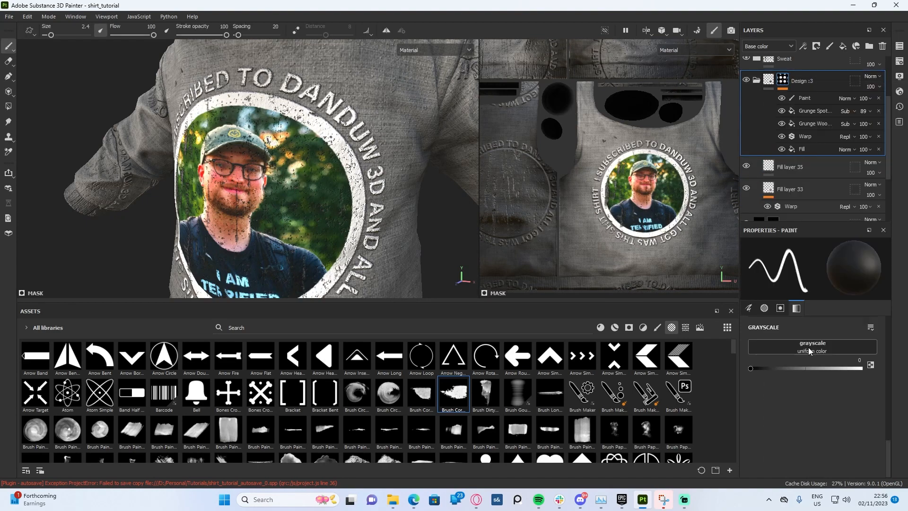
click(795, 166)
right_click(795, 166)
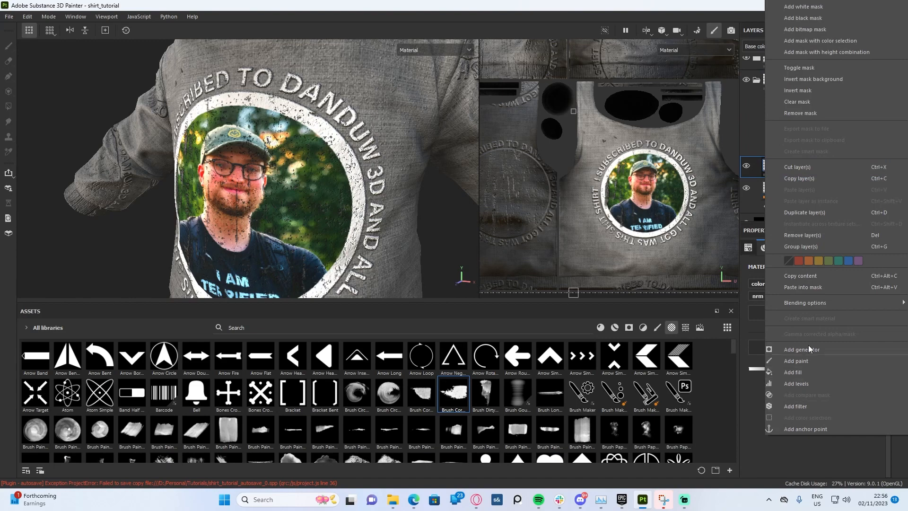
click(824, 288)
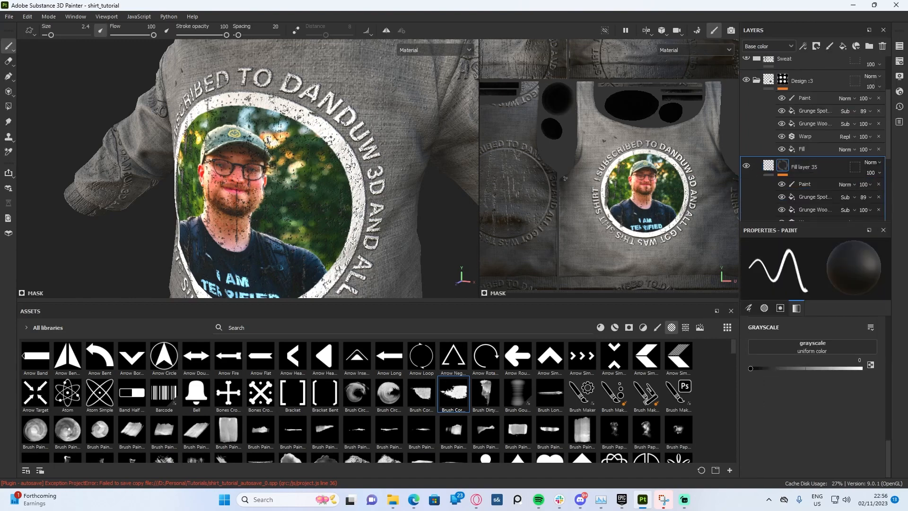
- Invert the mask of Fill layer 35 and inspect the mask before returning to the material view
right_click(804, 186)
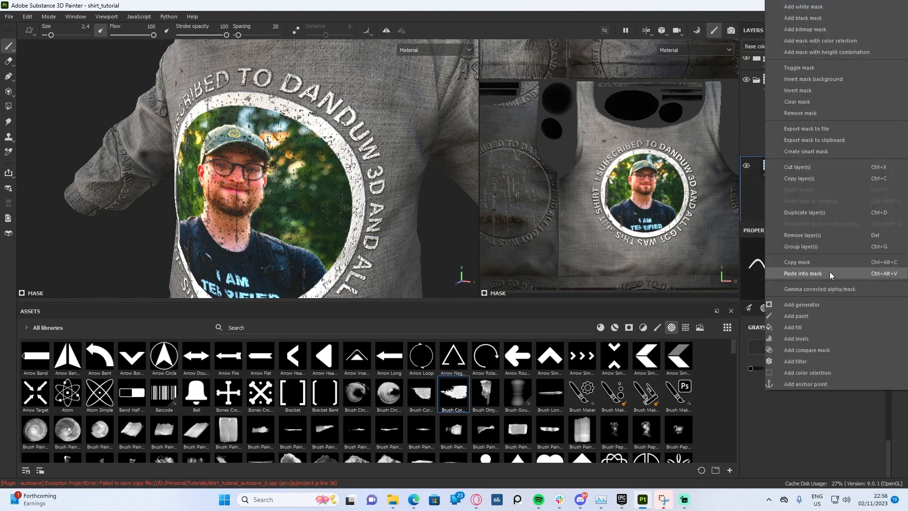
click(797, 91)
scroll(332, 105, up, 4)
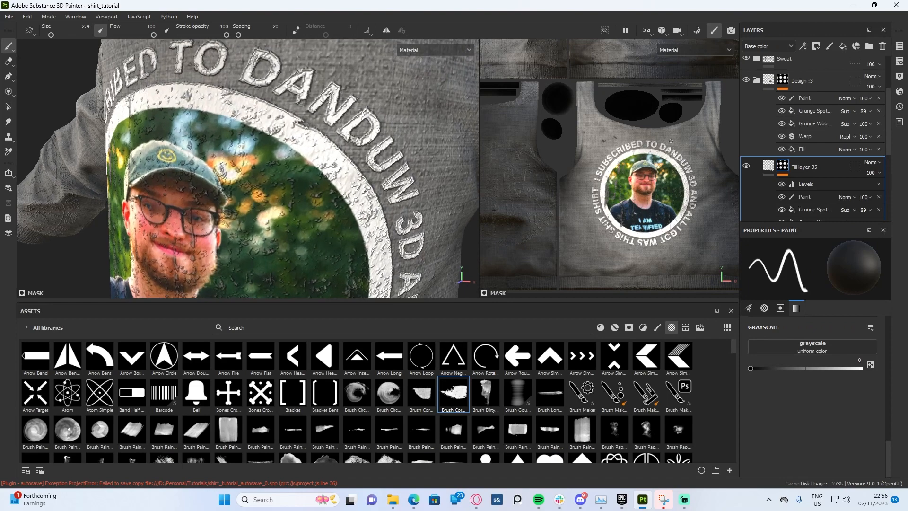
alt+click(782, 166)
key(m)
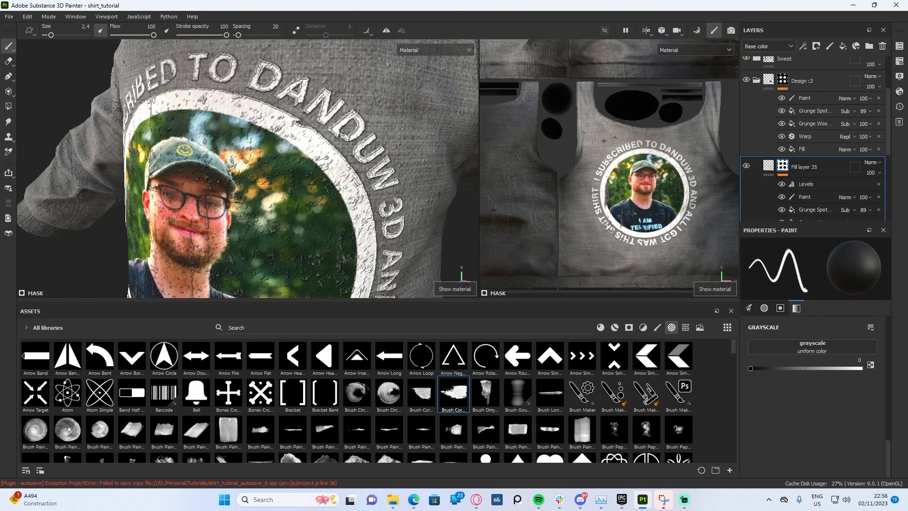
- Add a Blur filter above the Levels effect in Fill layer 35's mask and set its blur intensity to about 0.5
click(816, 186)
right_click(808, 187)
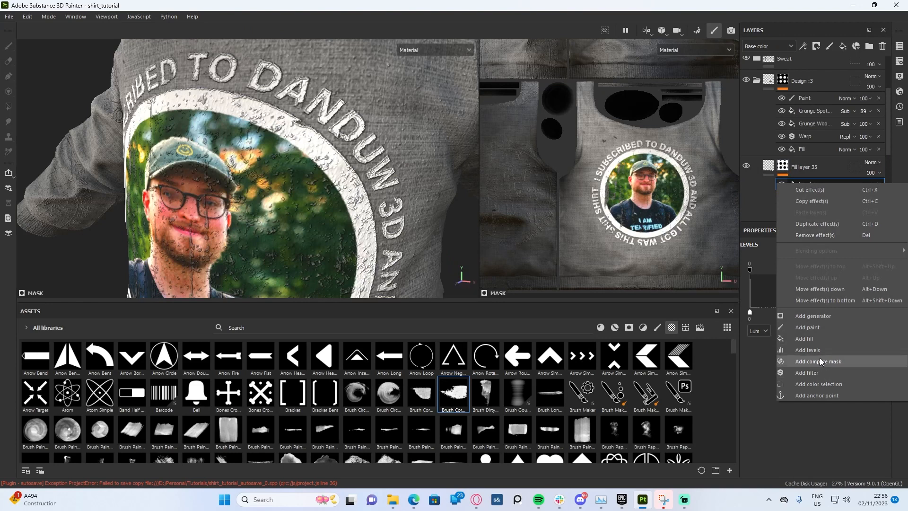
click(822, 373)
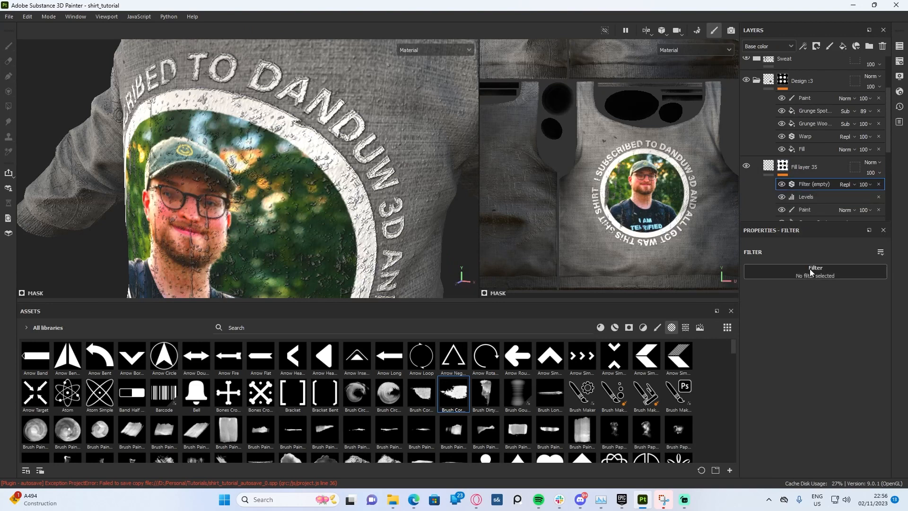
click(810, 272)
click(776, 298)
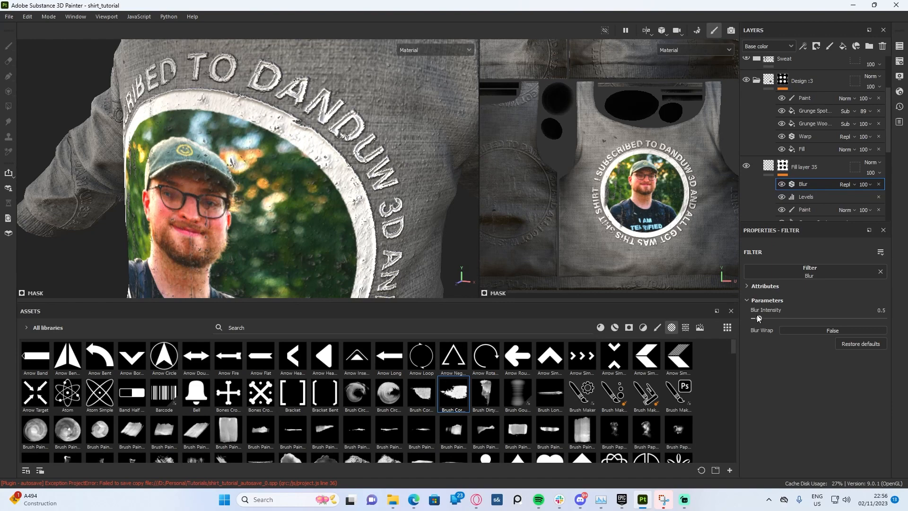
drag(757, 317, 758, 320)
- Lower Fill layer 35's height to 0.1333, check the print's relief on the shirt, and fine-tune the height value
click(768, 166)
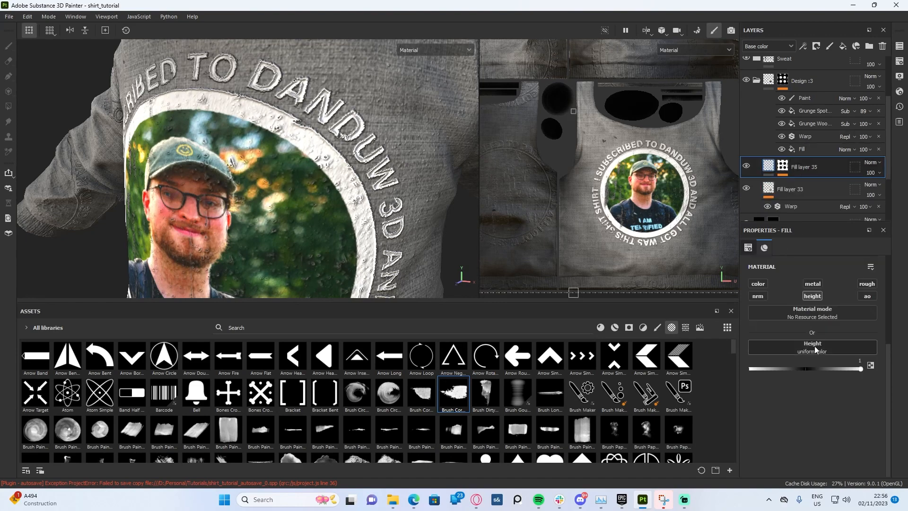
drag(840, 369, 815, 375)
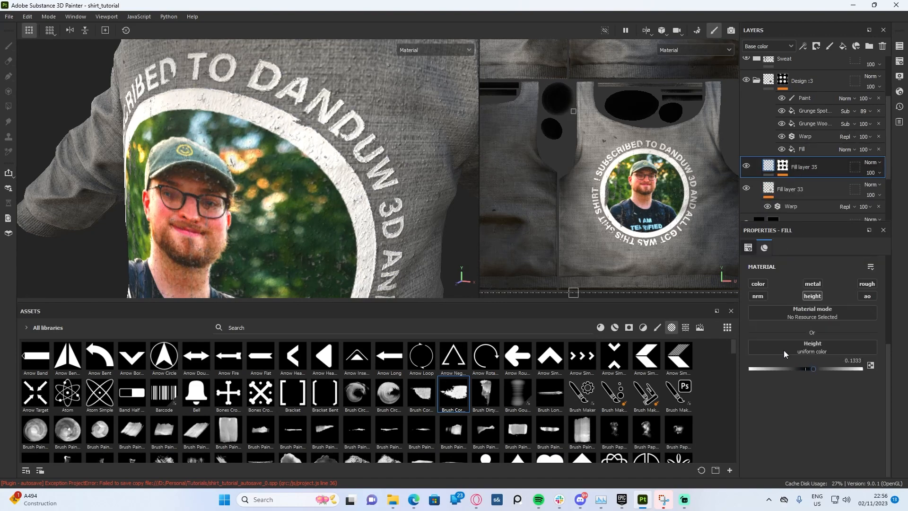
key(Tab)
alt+drag(359, 234, 478, 237)
scroll(428, 235, up, 2)
scroll(402, 239, down, 3)
alt+drag(331, 241, 378, 243)
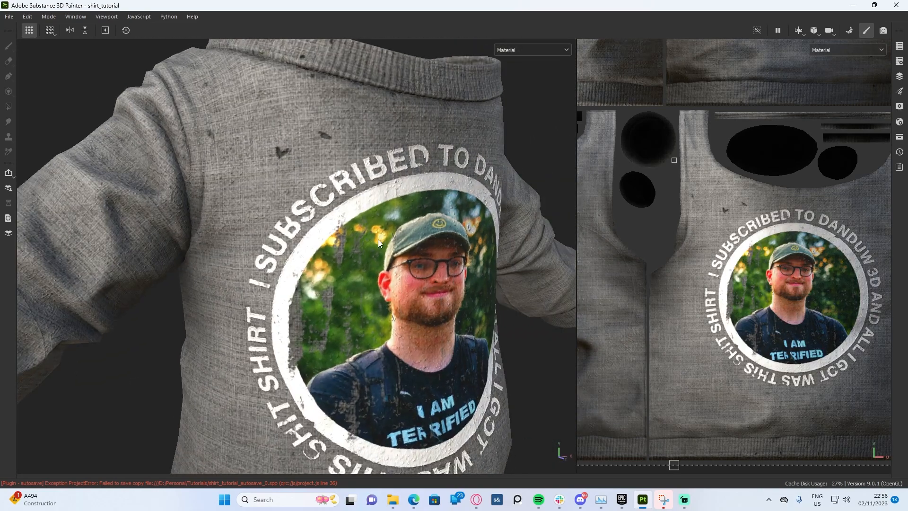
scroll(379, 243, up, 4)
key(Tab)
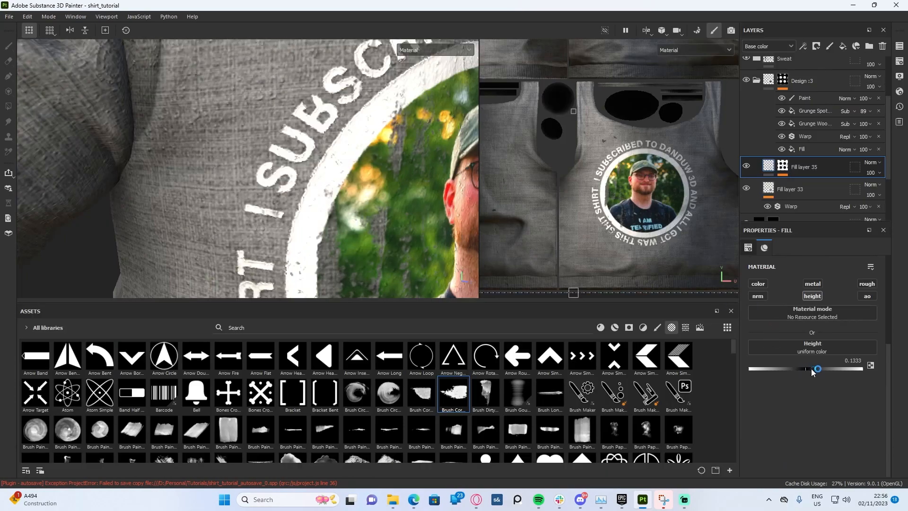
drag(823, 372, 815, 372)
- Examine the chest print's relief and worn edges from several angles, both up close and across the whole shirt
key(Tab)
scroll(391, 185, down, 3)
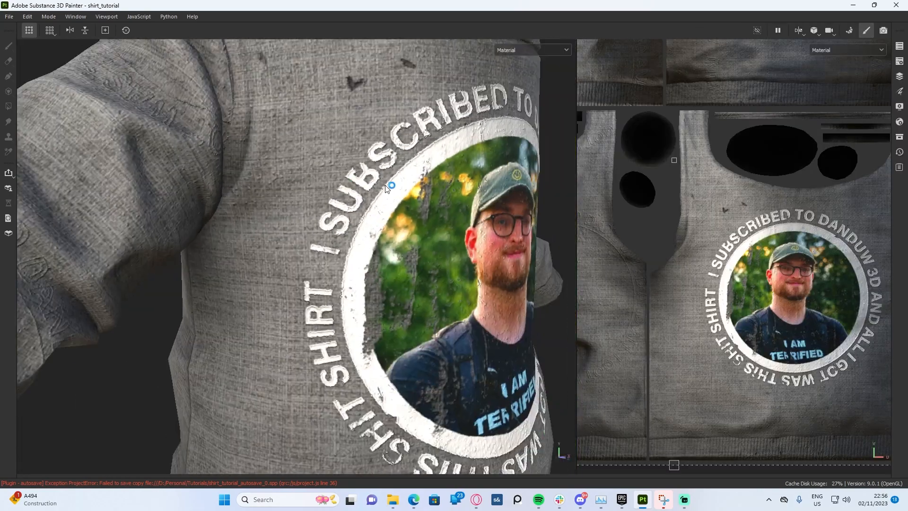
alt+drag(392, 184, 259, 159)
scroll(331, 178, up, 2)
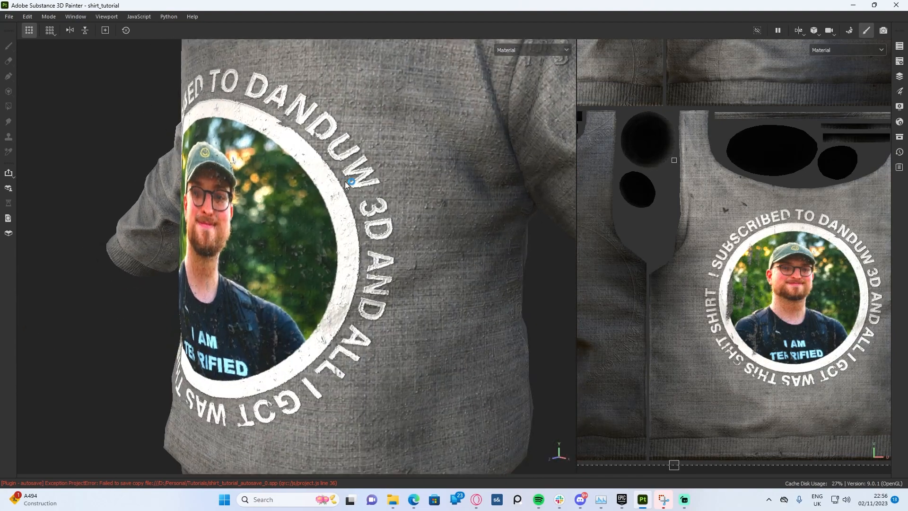
shift+right_drag(326, 173, 337, 171)
alt+drag(276, 140, 364, 133)
scroll(347, 113, up, 3)
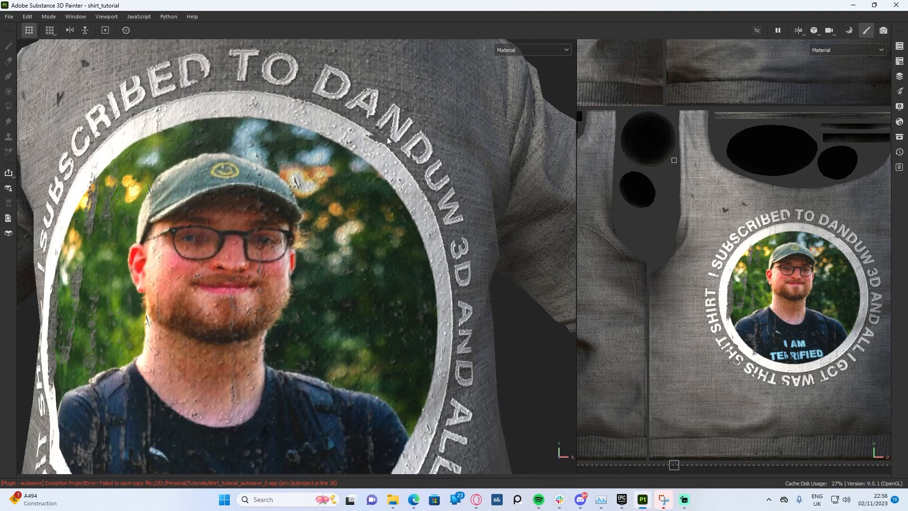
scroll(360, 134, down, 4)
scroll(340, 163, up, 3)
scroll(340, 163, down, 2)
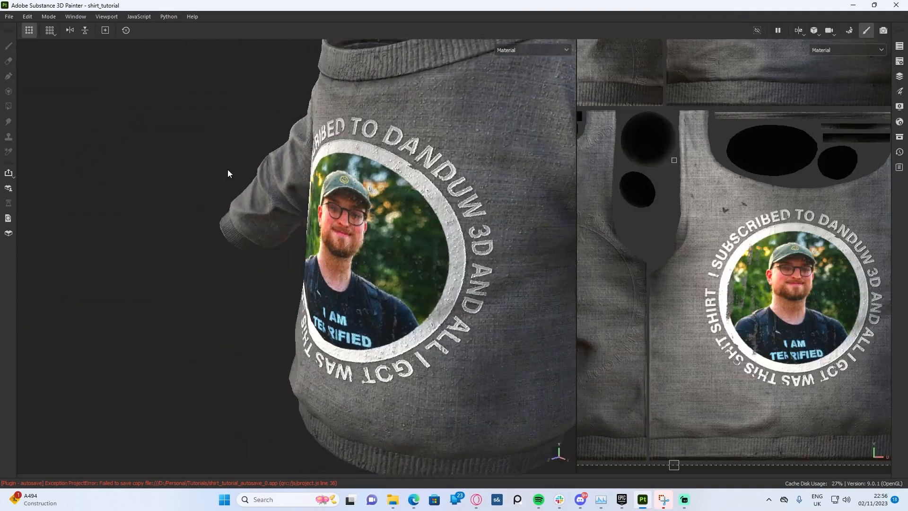
alt+drag(230, 172, 291, 135)
scroll(290, 135, down, 3)
scroll(291, 130, up, 2)
shift+right_drag(290, 138, 319, 142)
alt+drag(319, 142, 385, 160)
scroll(398, 158, up, 2)
scroll(392, 163, down, 3)
scroll(385, 160, up, 2)
scroll(390, 154, down, 2)
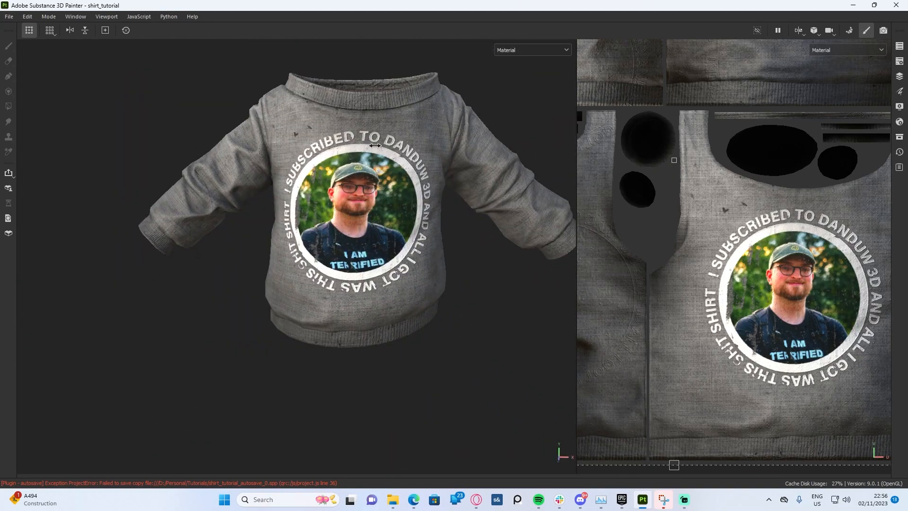
scroll(378, 145, up, 3)
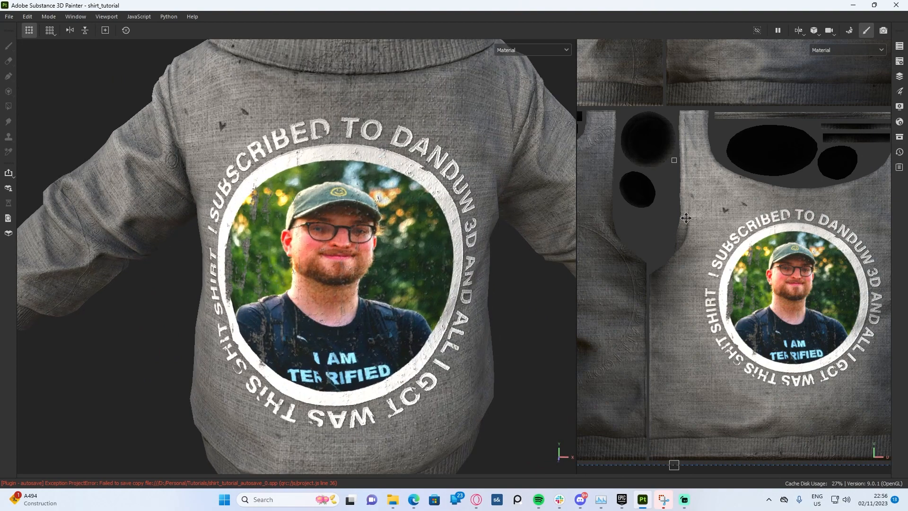